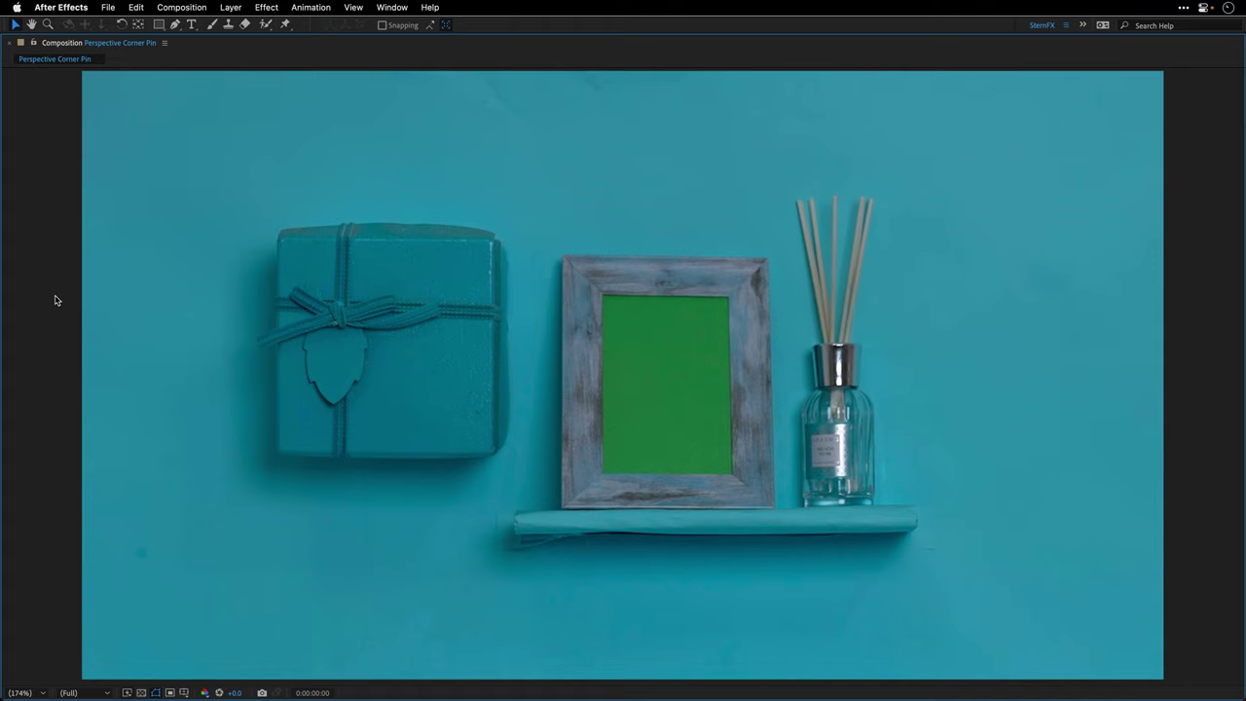
- Preview the shelf shot, restore the full workspace, and turn on the flower clip layer
{"action": "key", "text": "space"}
{"action": "key", "text": "grave"}
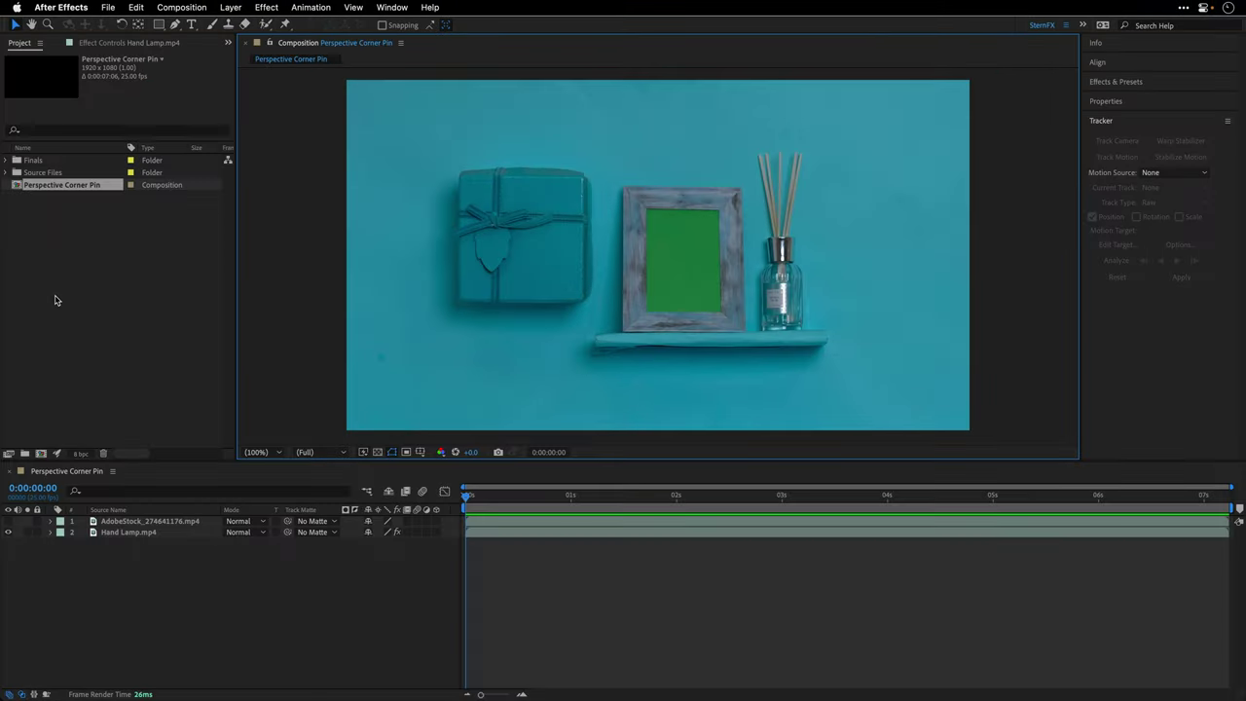
{"action": "left_click", "coordinate": [7, 522]}
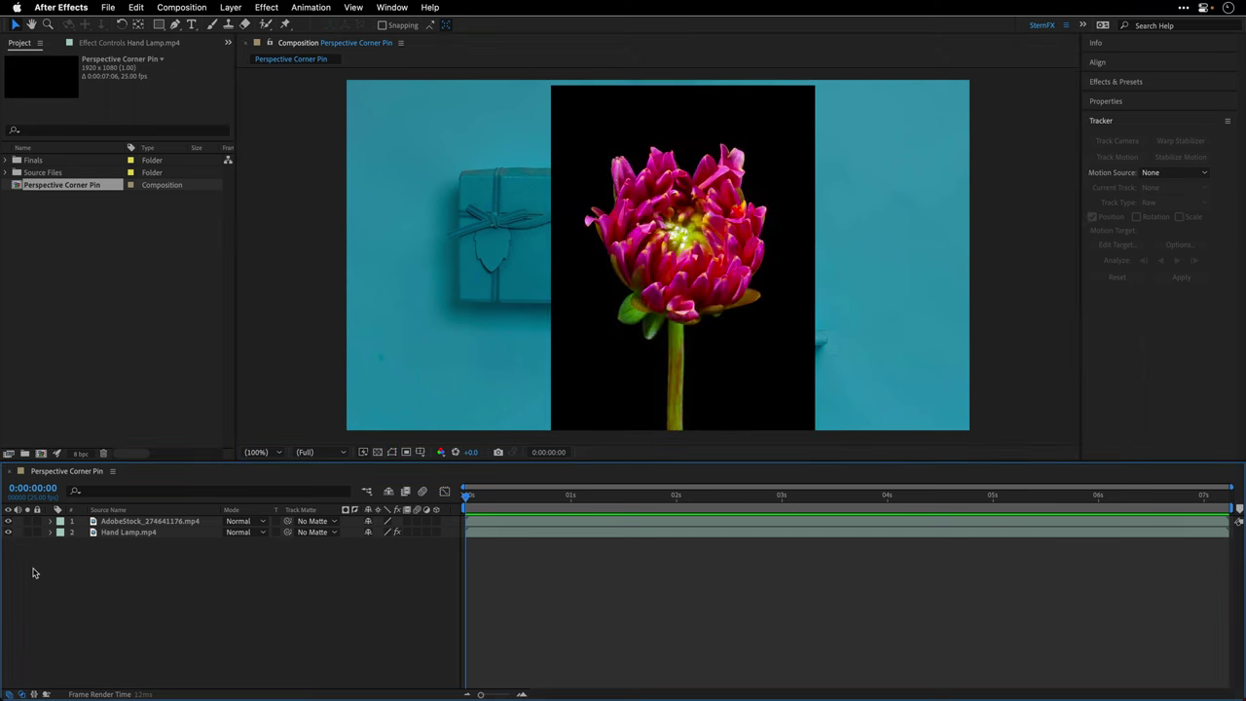
{"action": "key", "text": "space"}
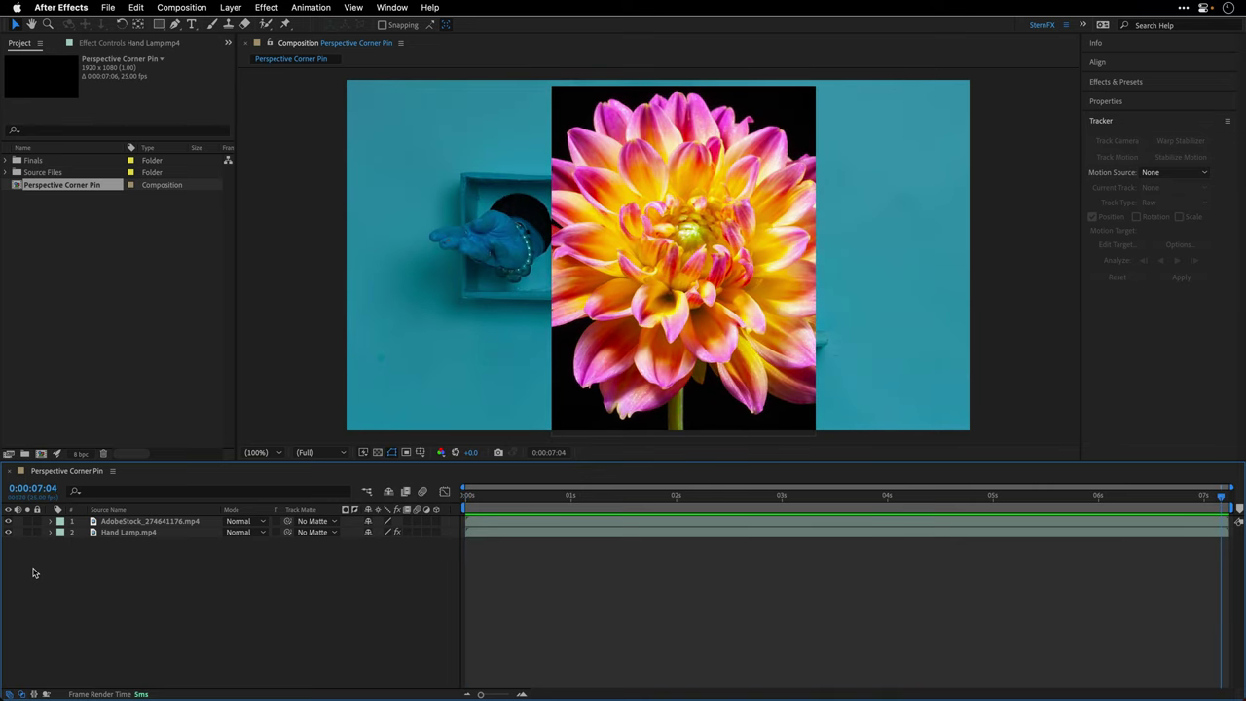
- Stop playback and expand Hand Lamp.mp4 to reveal its existing Bulb motion tracker
{"action": "key", "text": "space"}
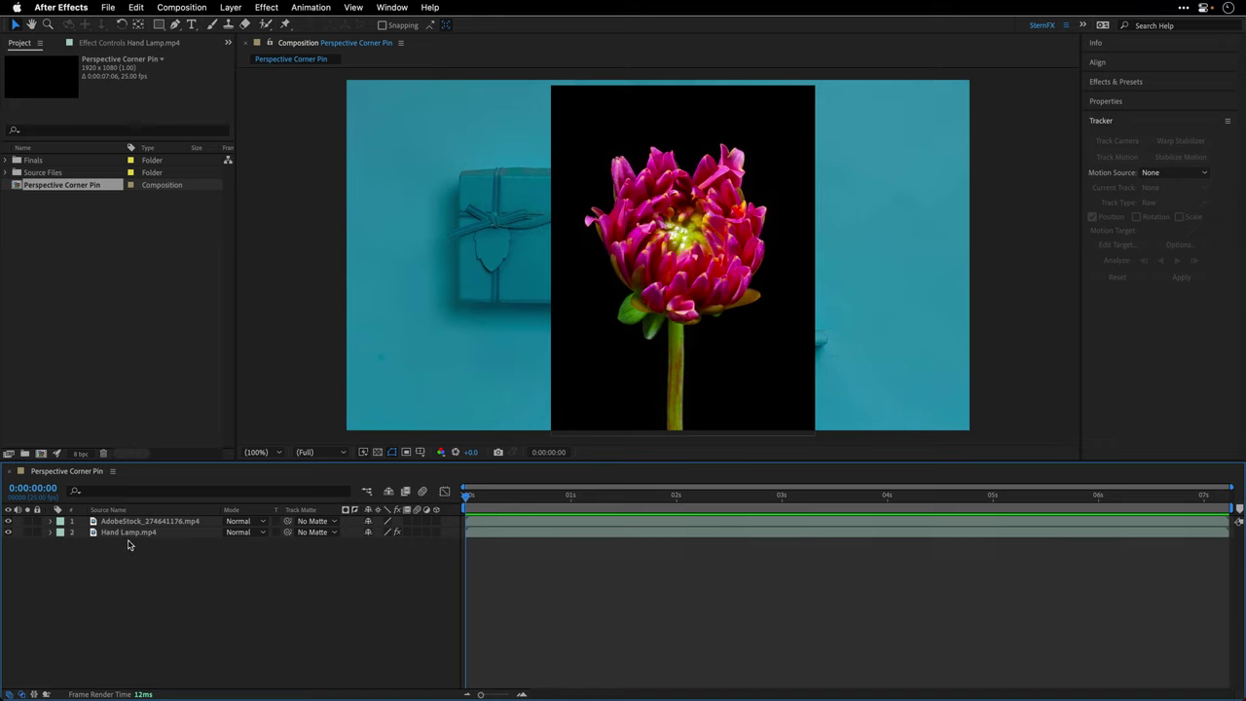
{"action": "left_click", "coordinate": [118, 533]}
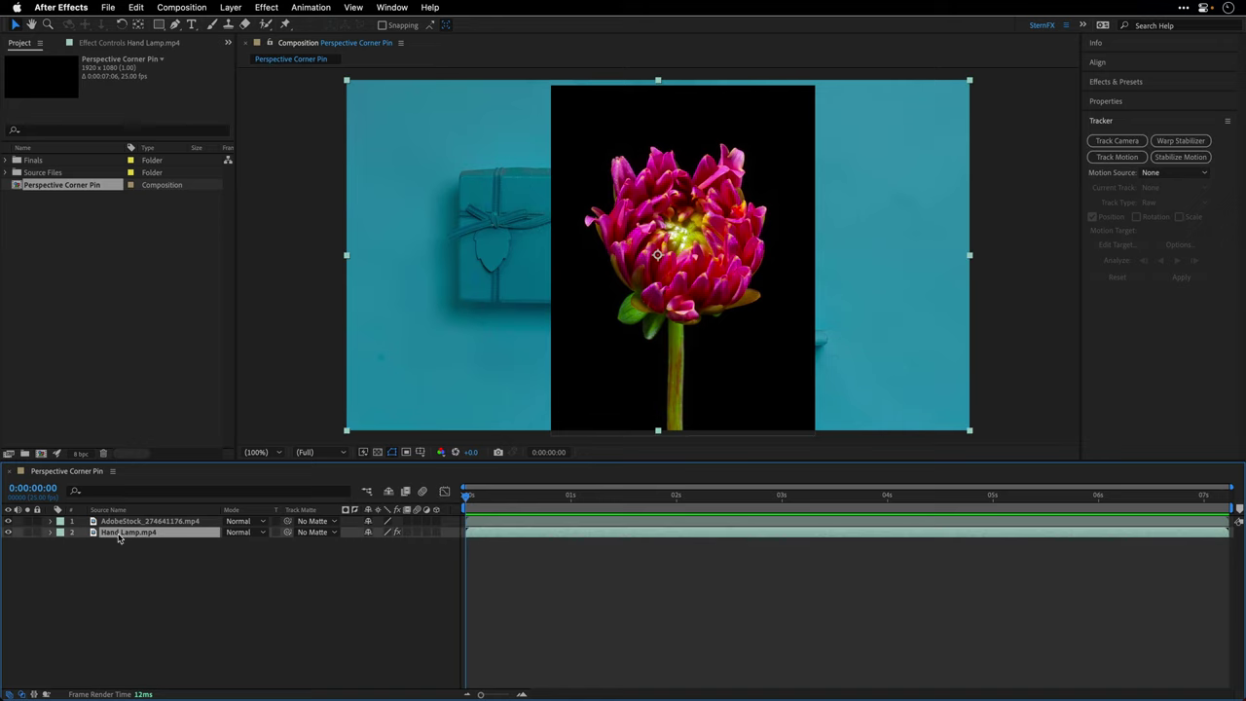
{"action": "left_click", "coordinate": [52, 533]}
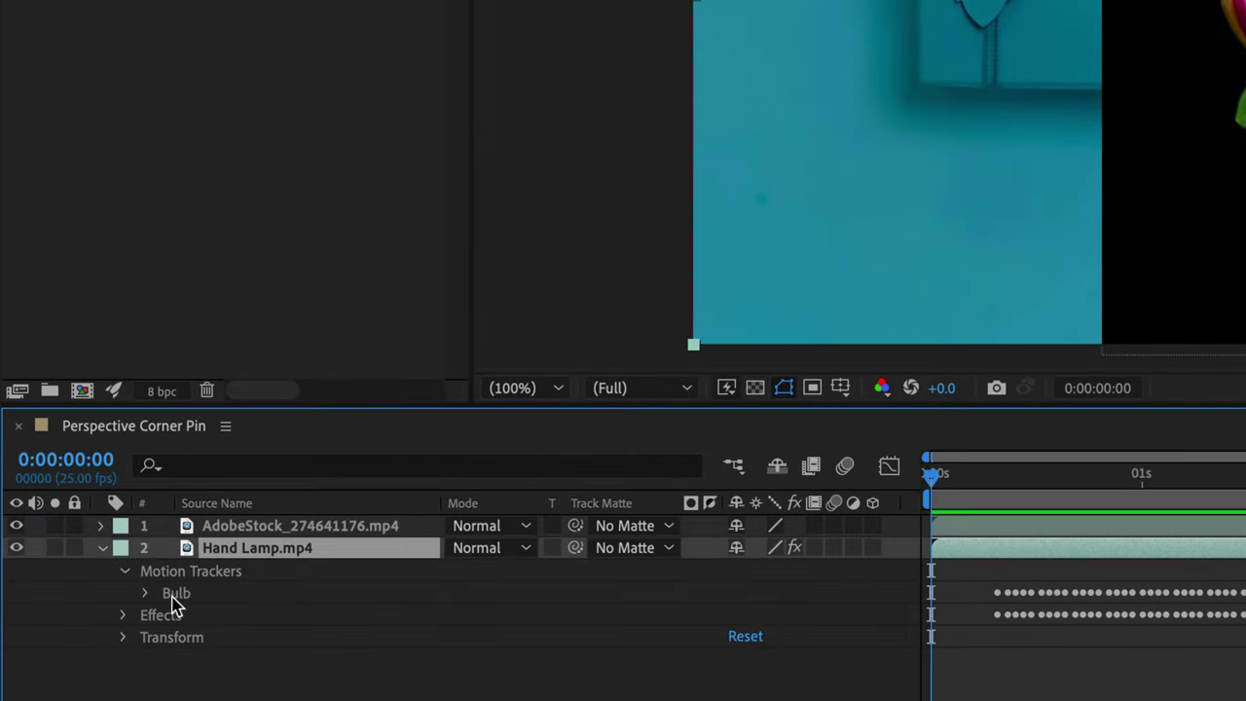
- Open Hand Lamp.mp4 in the Layer panel, expand Bulb, and start Tracker 1 with a track point
{"action": "double_click", "coordinate": [239, 553]}
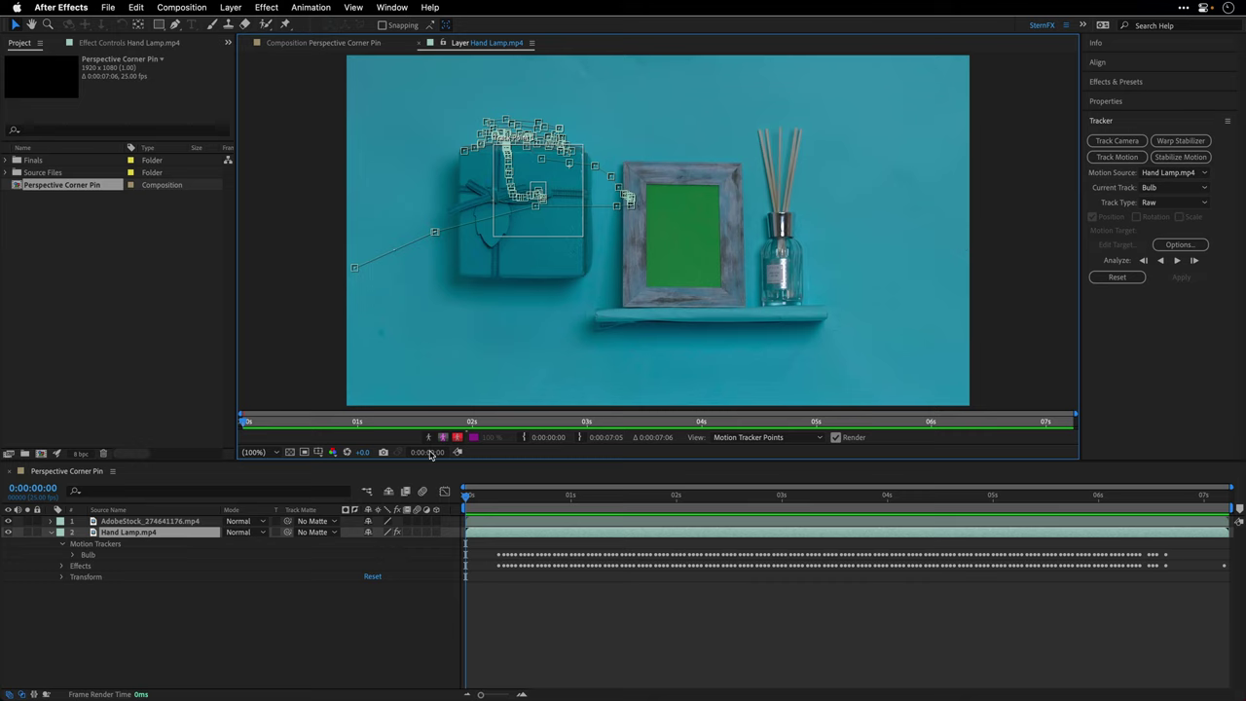
{"action": "left_click", "coordinate": [73, 555]}
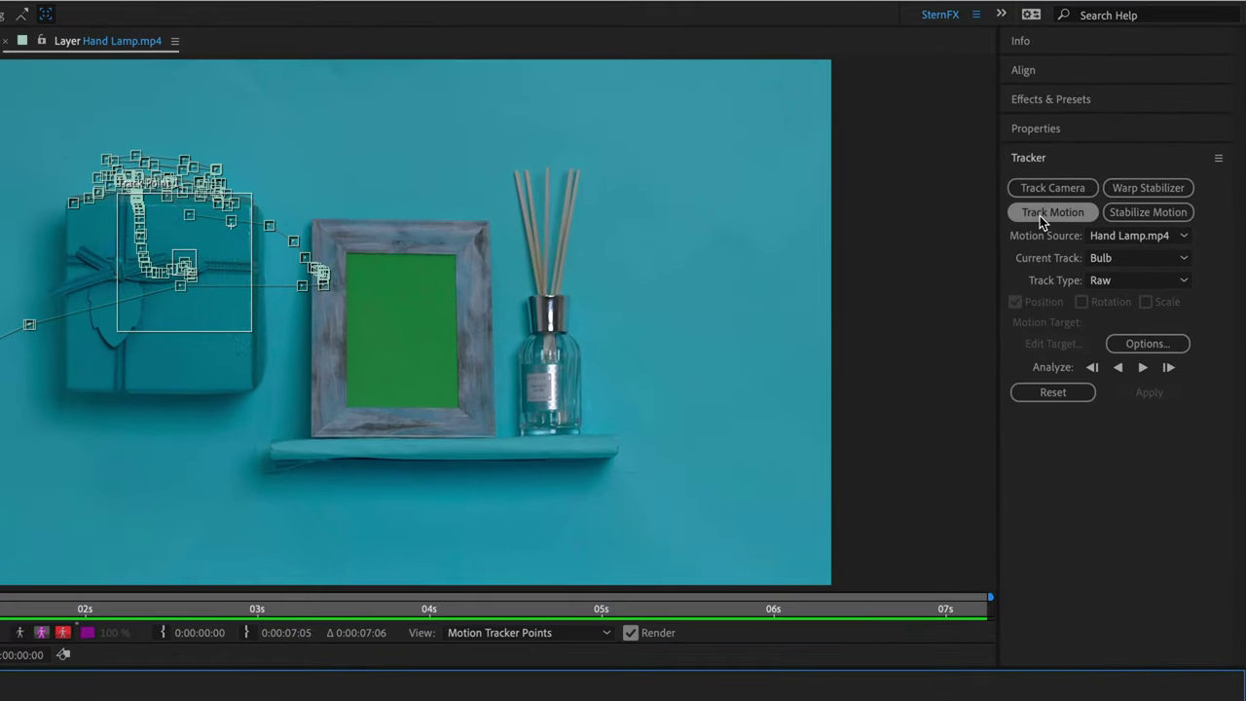
{"action": "left_click", "coordinate": [1040, 214]}
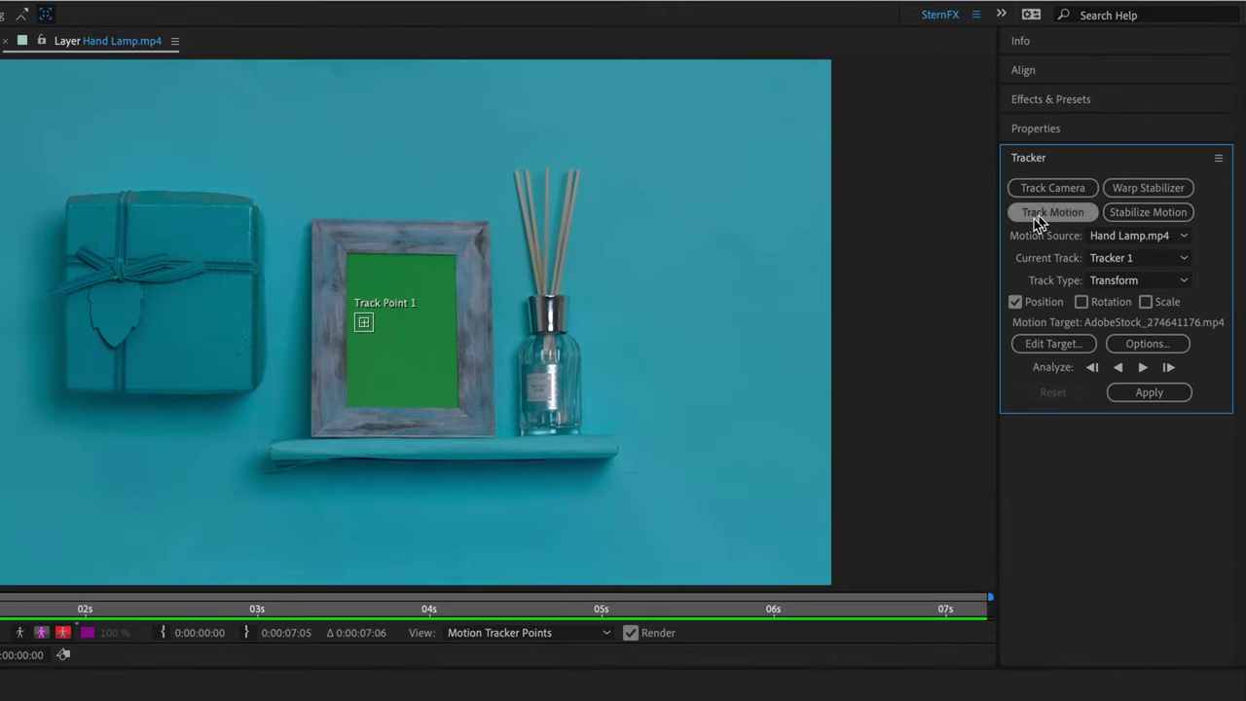
- Name the new tracker 'Frame' in the Tracker Options dialog
{"action": "left_click", "coordinate": [1146, 345]}
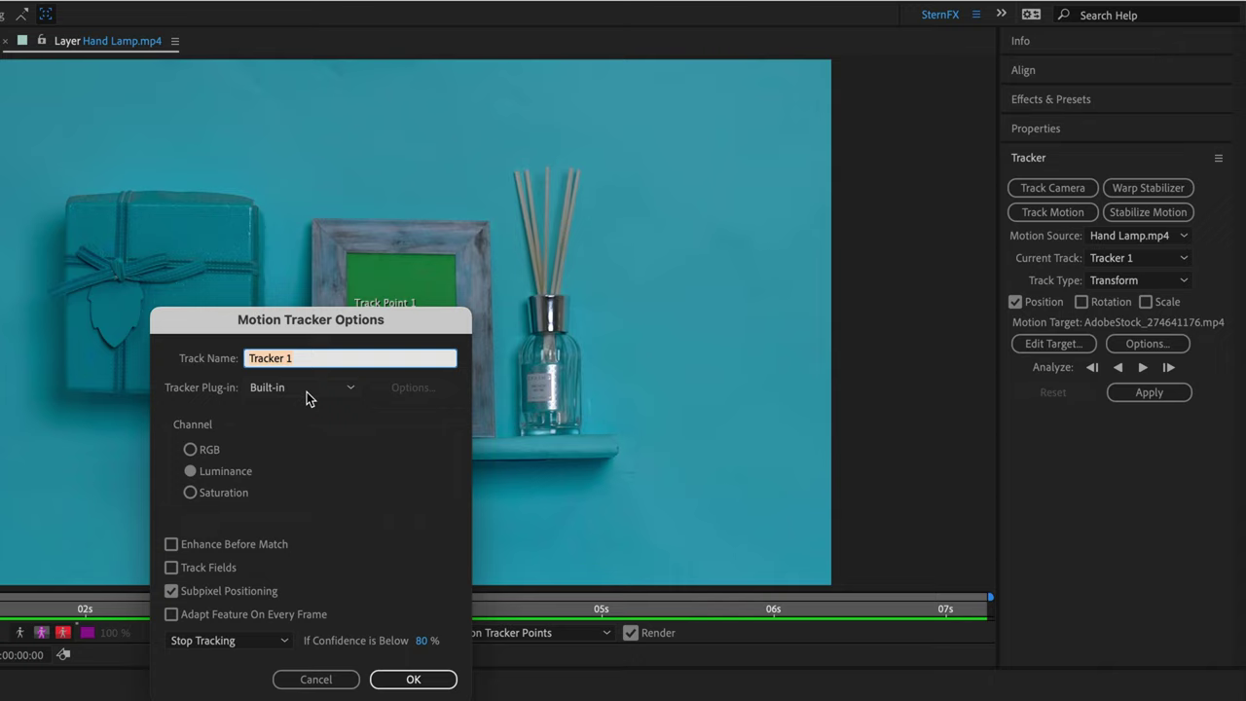
{"action": "type", "text": "Frame"}
{"action": "left_click", "coordinate": [410, 682]}
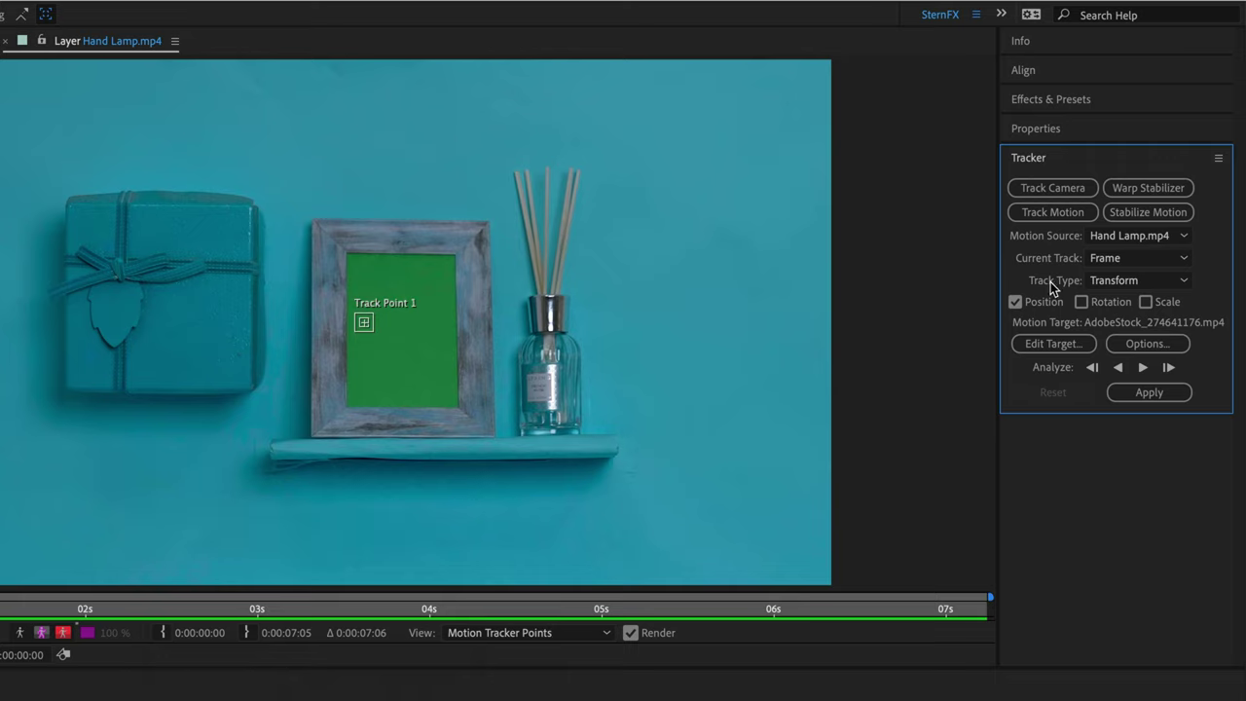
{"action": "left_click", "coordinate": [1115, 279]}
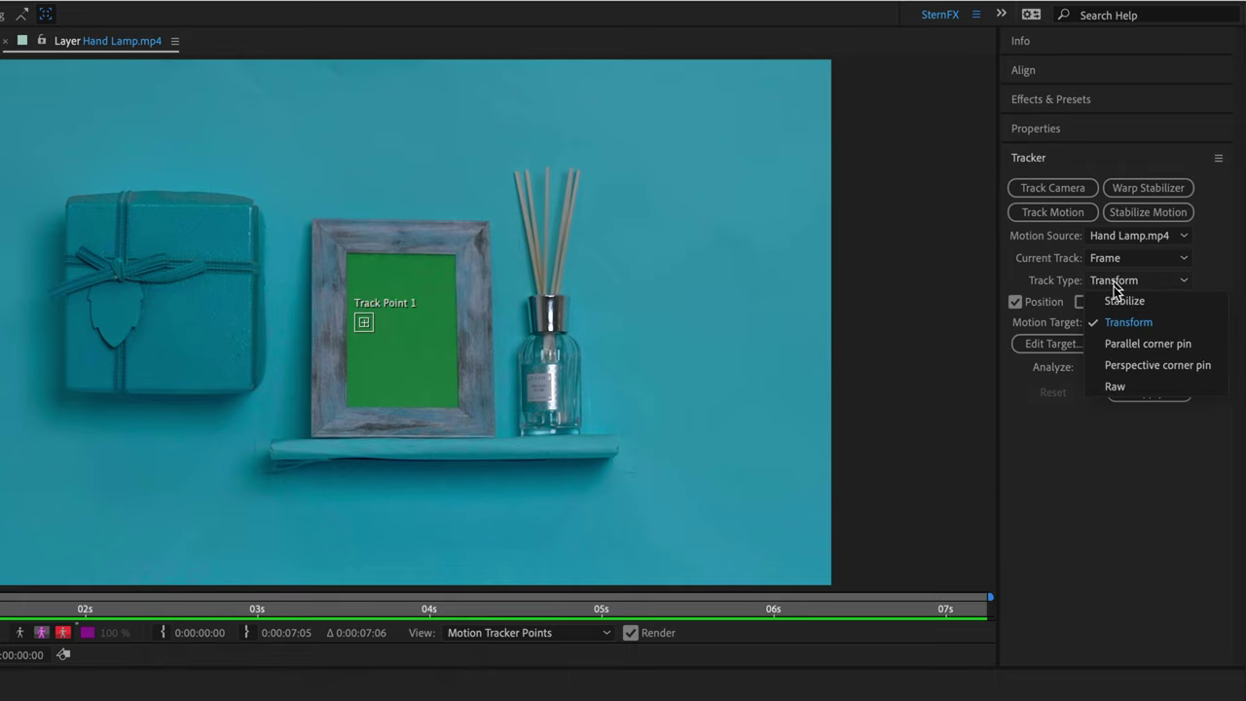
- Set the Frame tracker's track type to Perspective corner pin
{"action": "left_click", "coordinate": [1121, 366]}
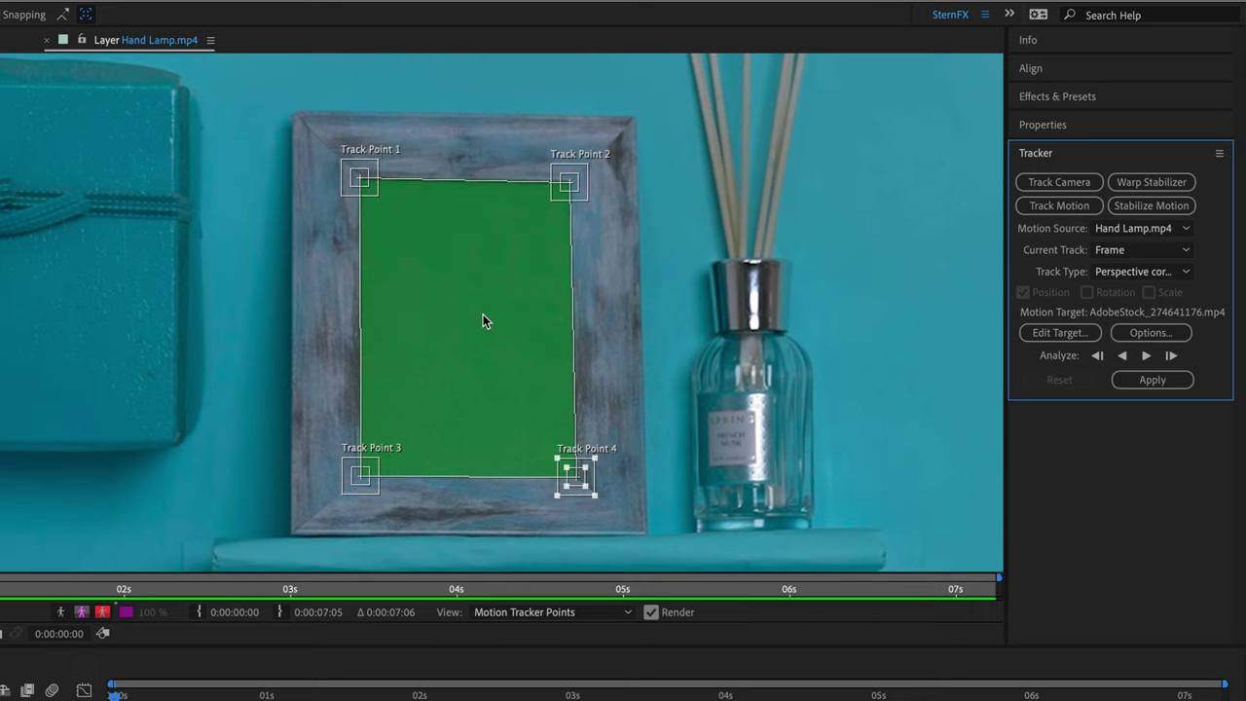
- Analyze the four corners forward, target AdobeStock_274641176.mp4, and apply the corner pin data
{"action": "left_click", "coordinate": [1146, 356]}
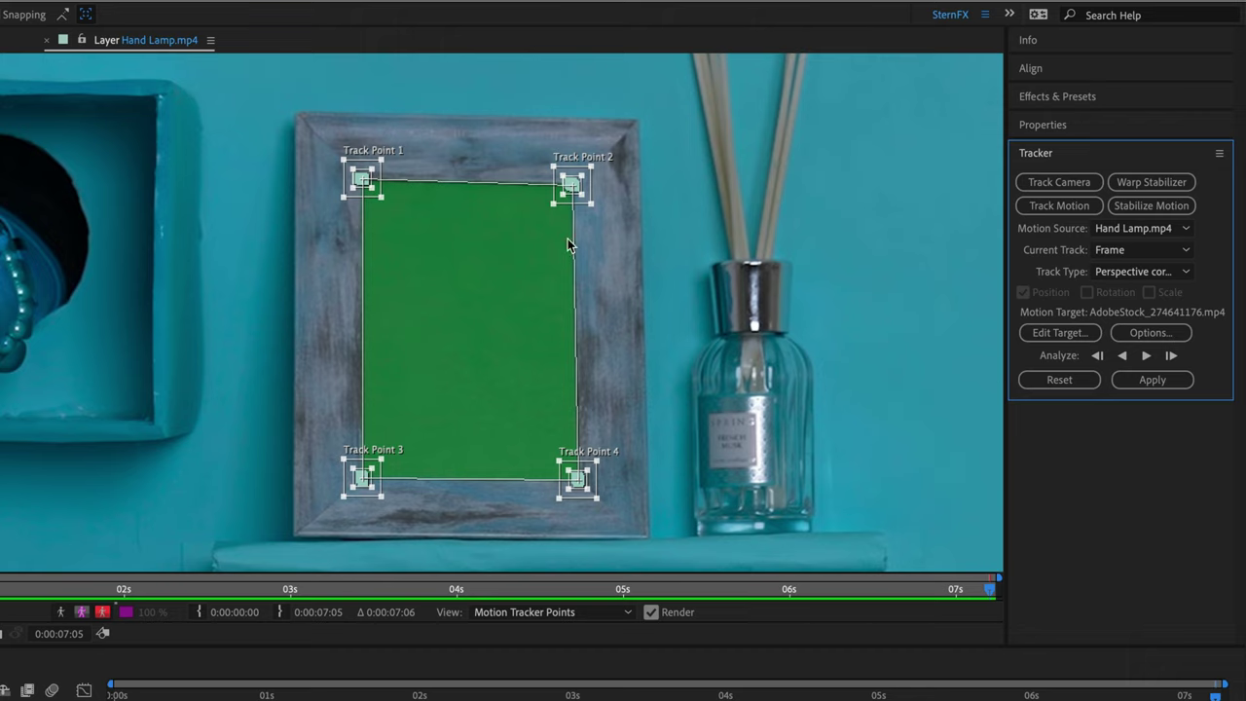
{"action": "left_click", "coordinate": [1060, 332]}
{"action": "left_click", "coordinate": [379, 473]}
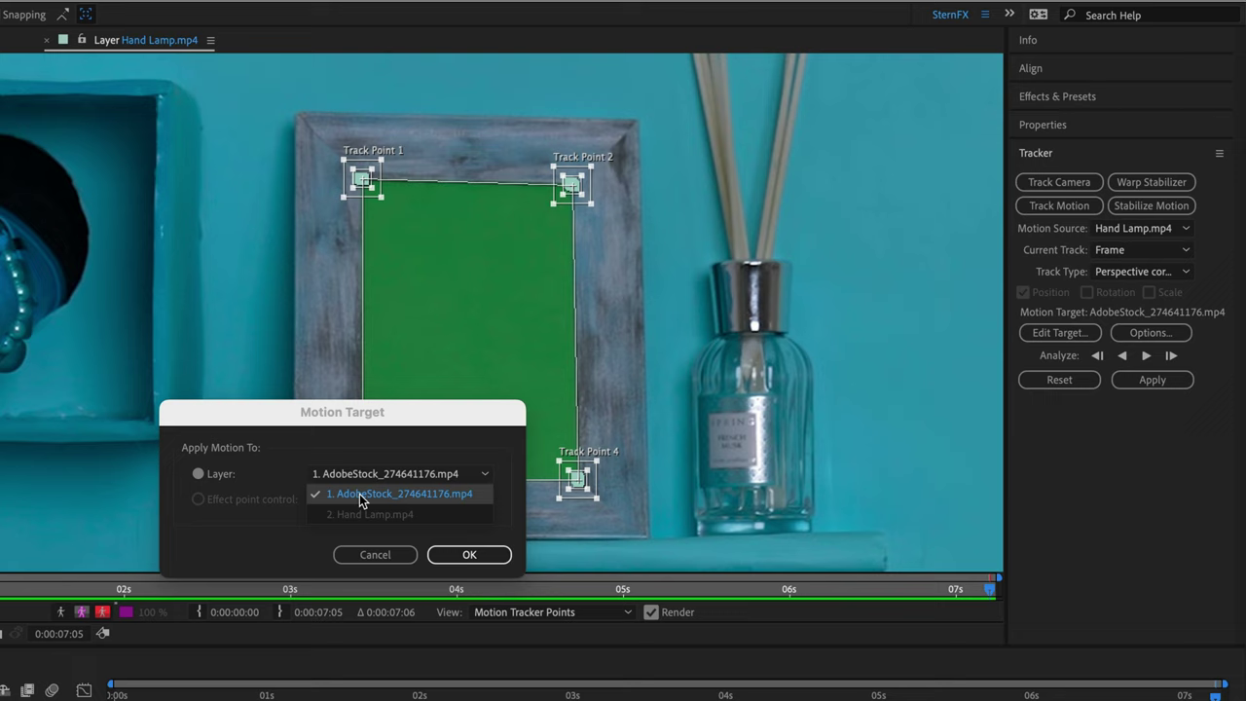
{"action": "left_click", "coordinate": [365, 495]}
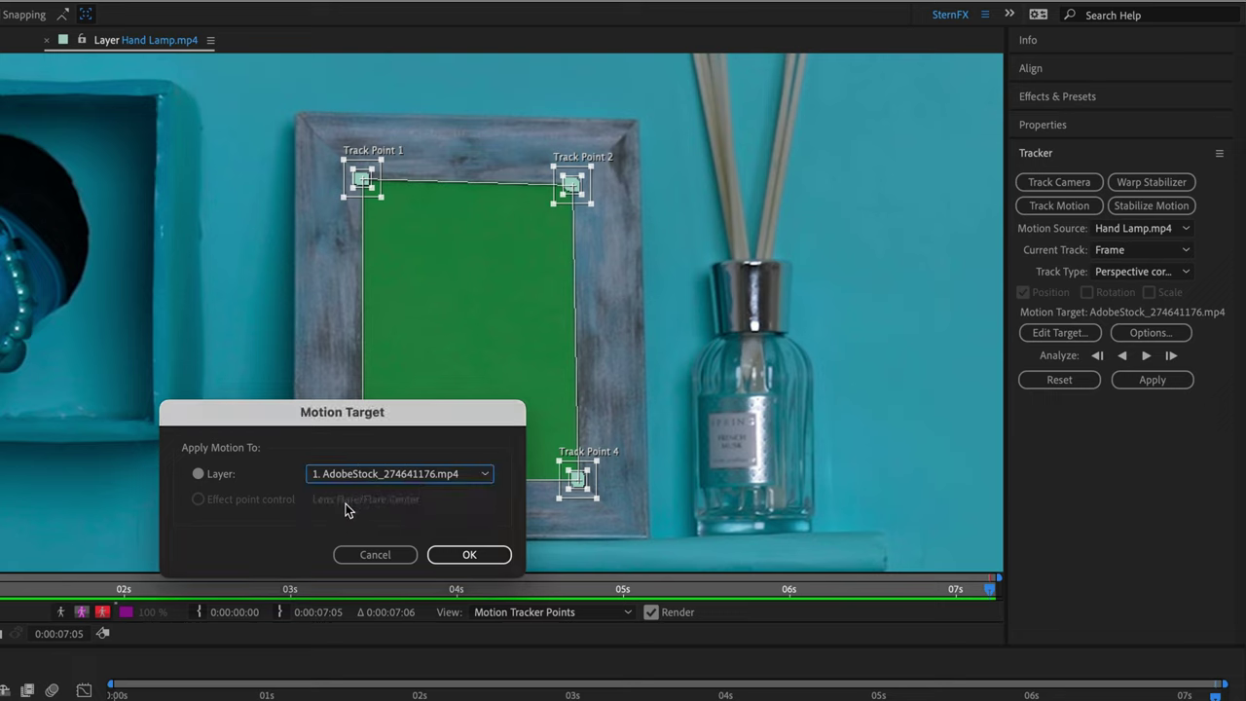
{"action": "left_click", "coordinate": [470, 555]}
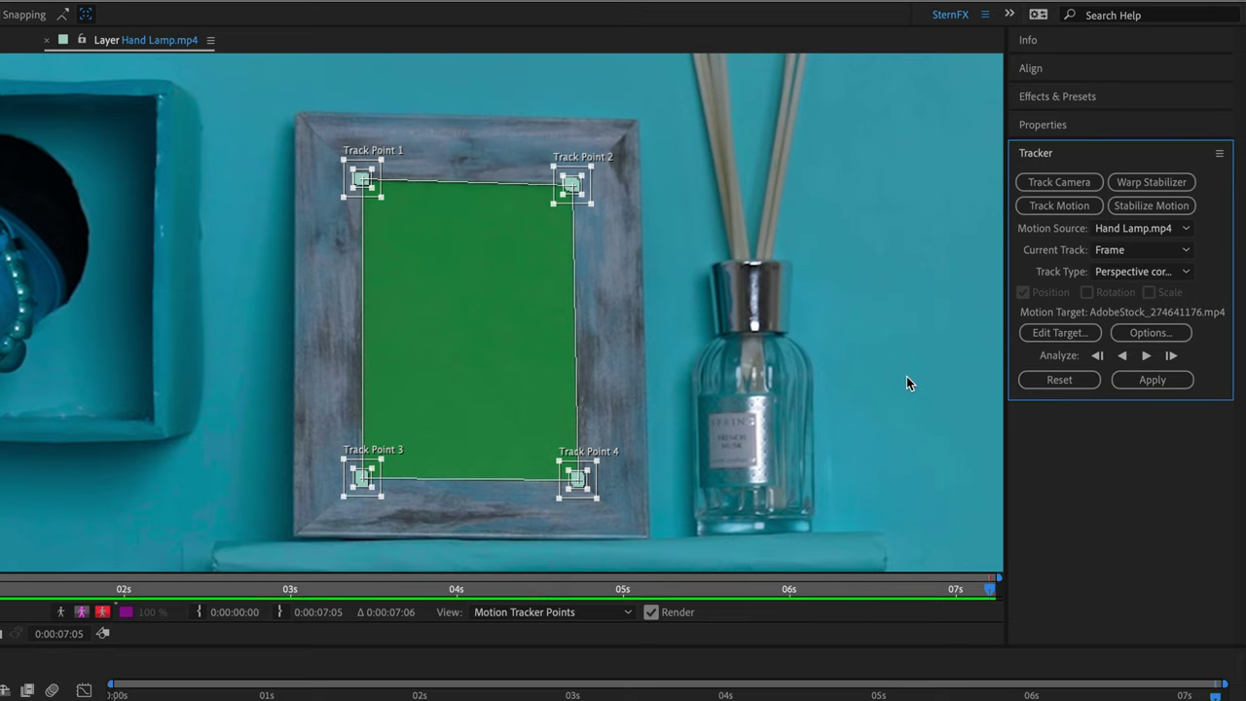
{"action": "left_click", "coordinate": [1154, 378]}
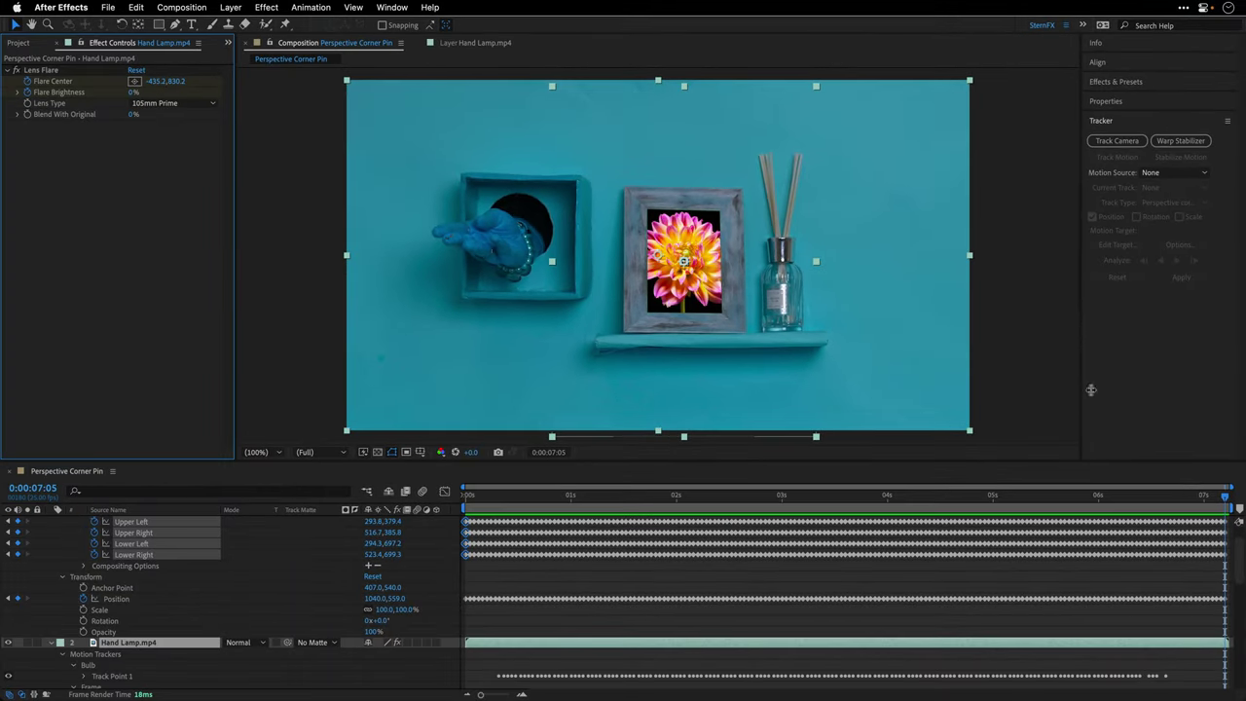
- Return to the start of the shot and select the flower layer's Corner Pin effect
{"action": "left_click_drag", "start_coordinate": [1225, 499], "coordinate": [465, 496]}
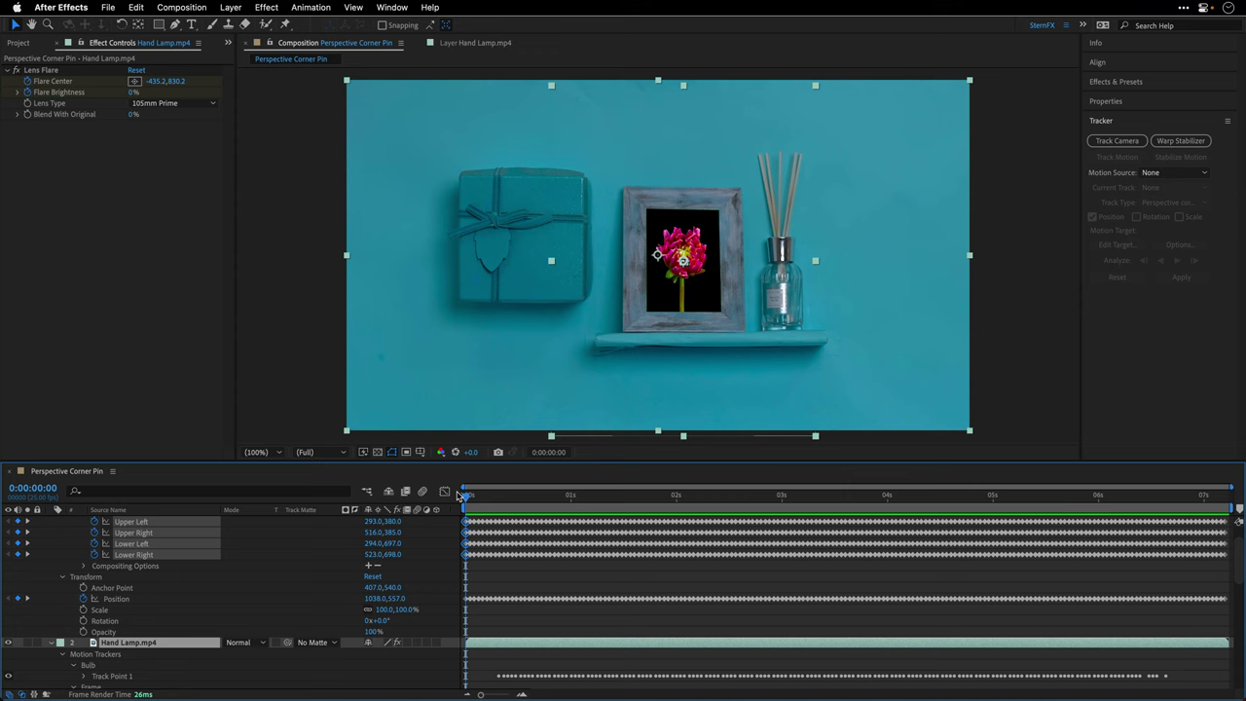
{"action": "scroll", "coordinate": [177, 554], "scroll_direction": "up", "scroll_amount": 2}
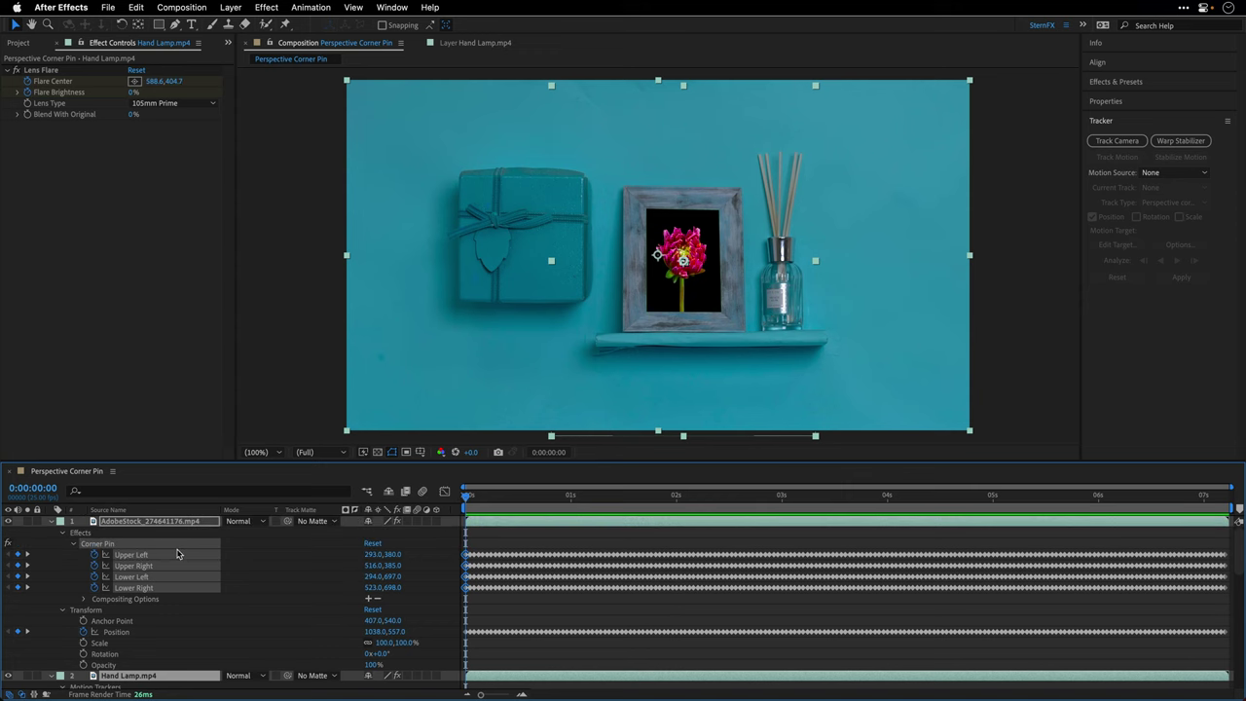
{"action": "left_click", "coordinate": [255, 554]}
{"action": "left_click", "coordinate": [102, 543]}
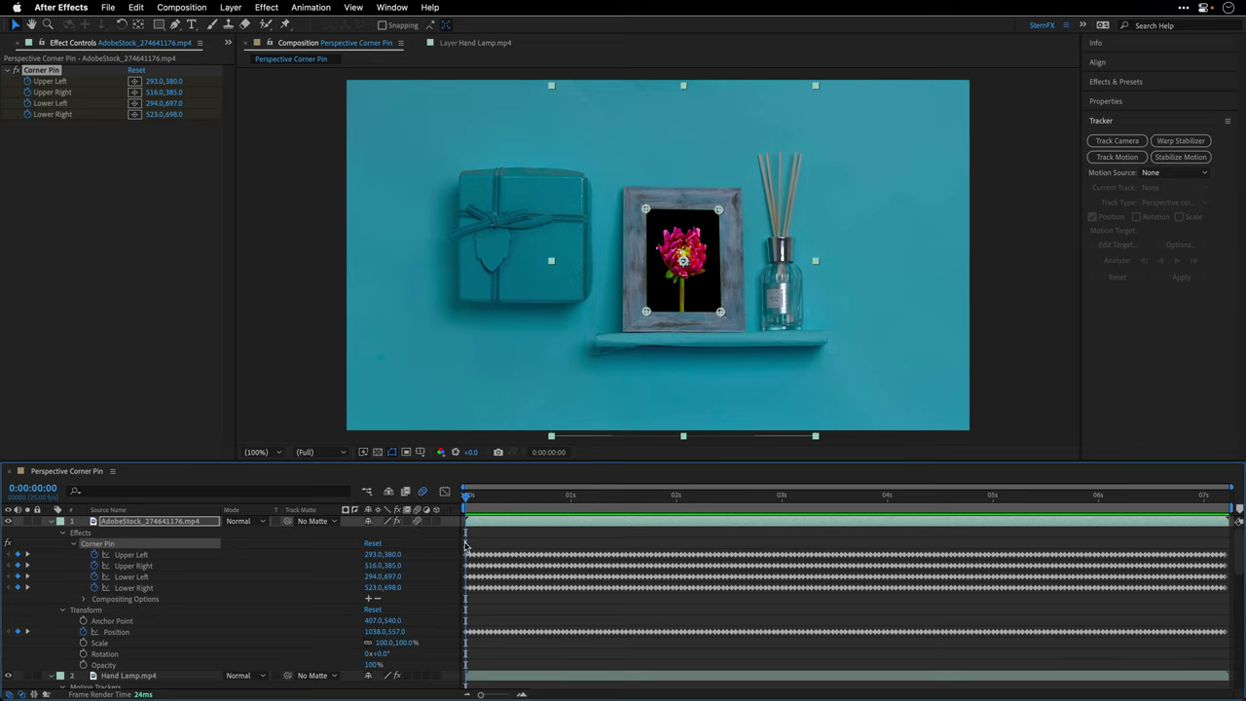
- Preview the pinned result, then hide the flower layer to check the green screen
{"action": "key", "text": "space"}
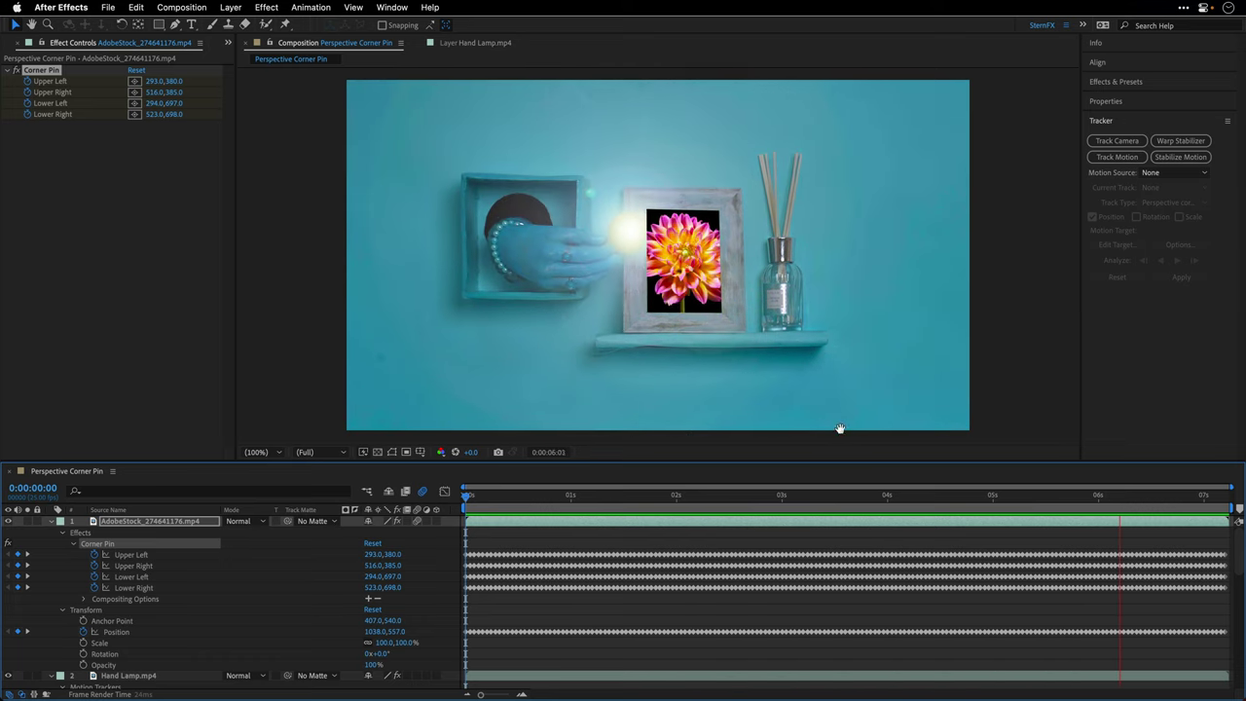
{"action": "key", "text": "space"}
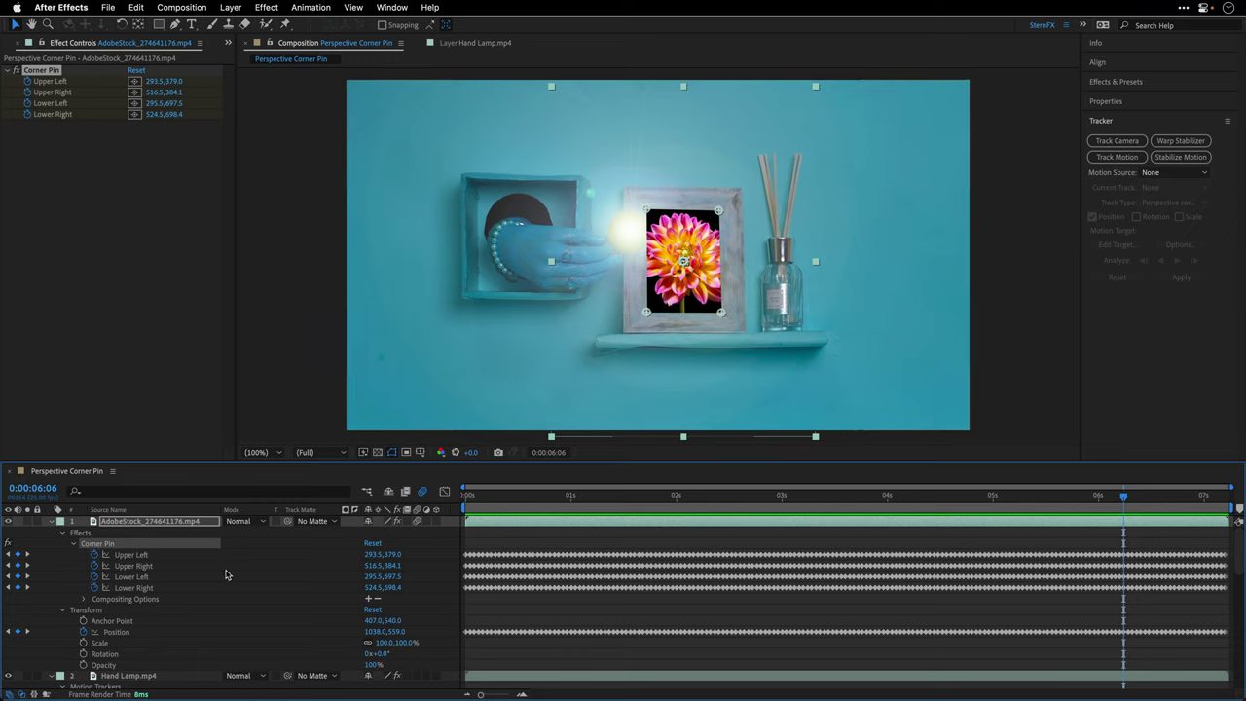
{"action": "left_click", "coordinate": [9, 521]}
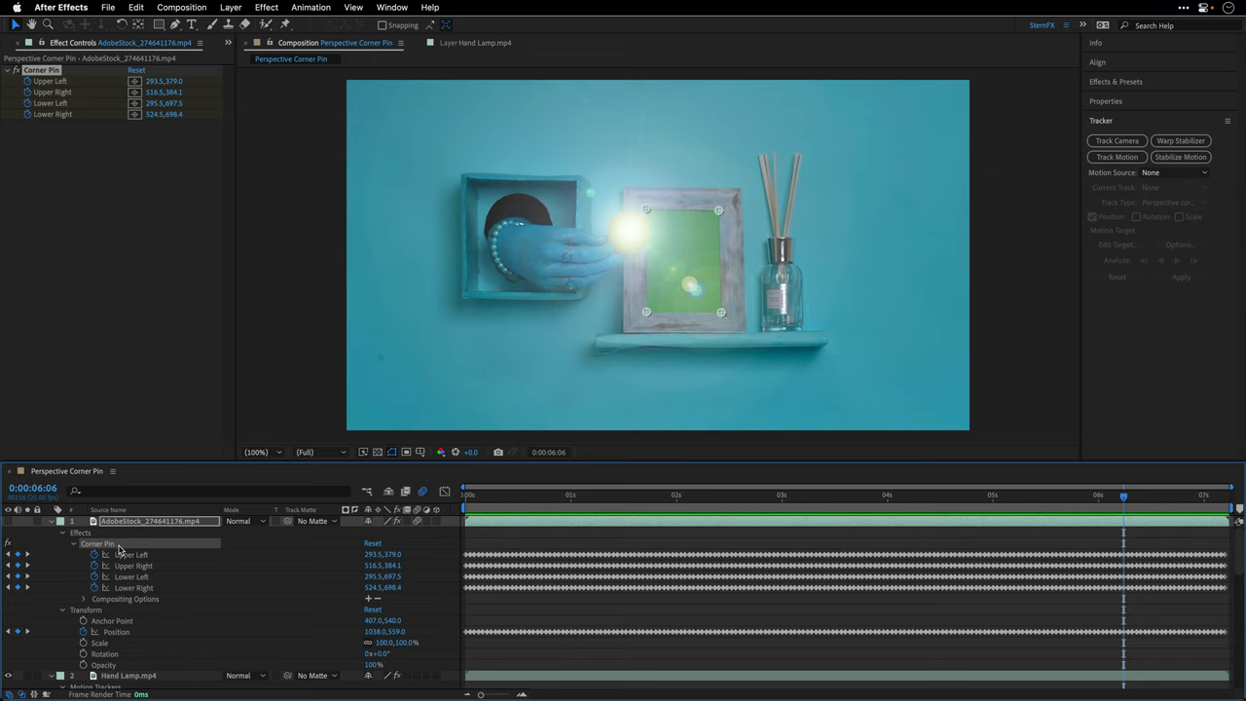
- Collapse the AdobeStock layer, make it visible again, and return to frame 0
{"action": "left_click", "coordinate": [74, 545]}
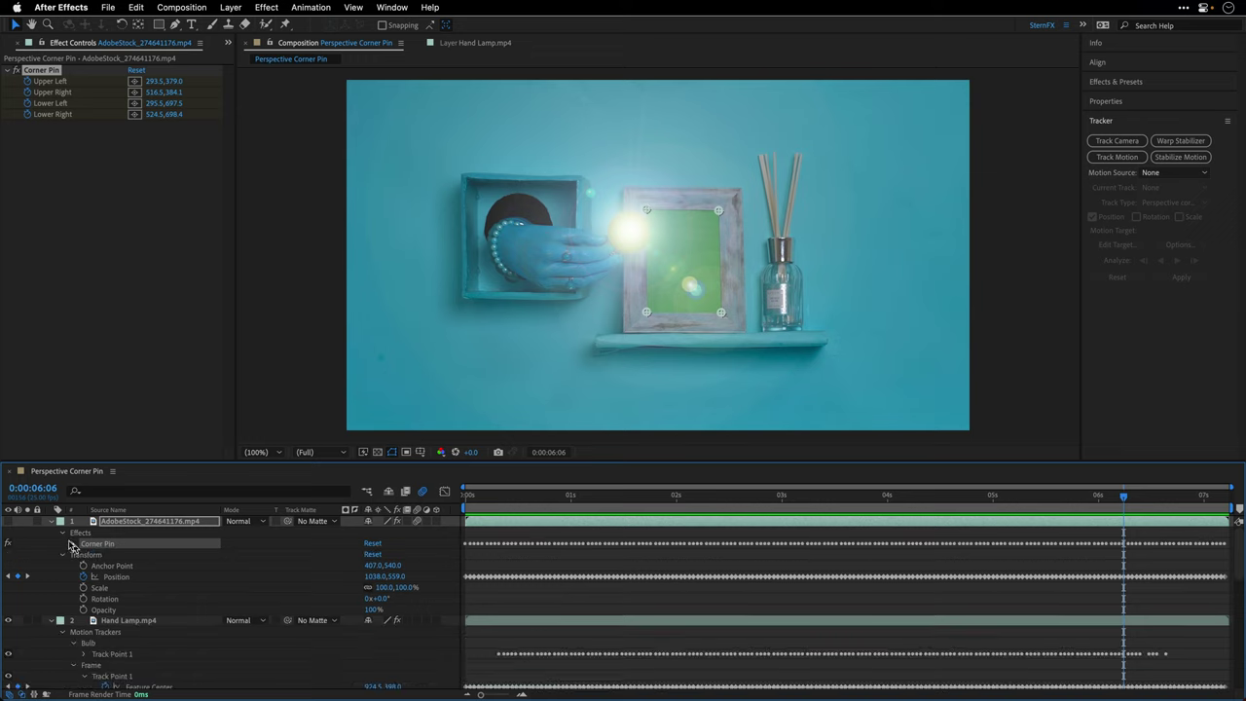
{"action": "left_click", "coordinate": [62, 533]}
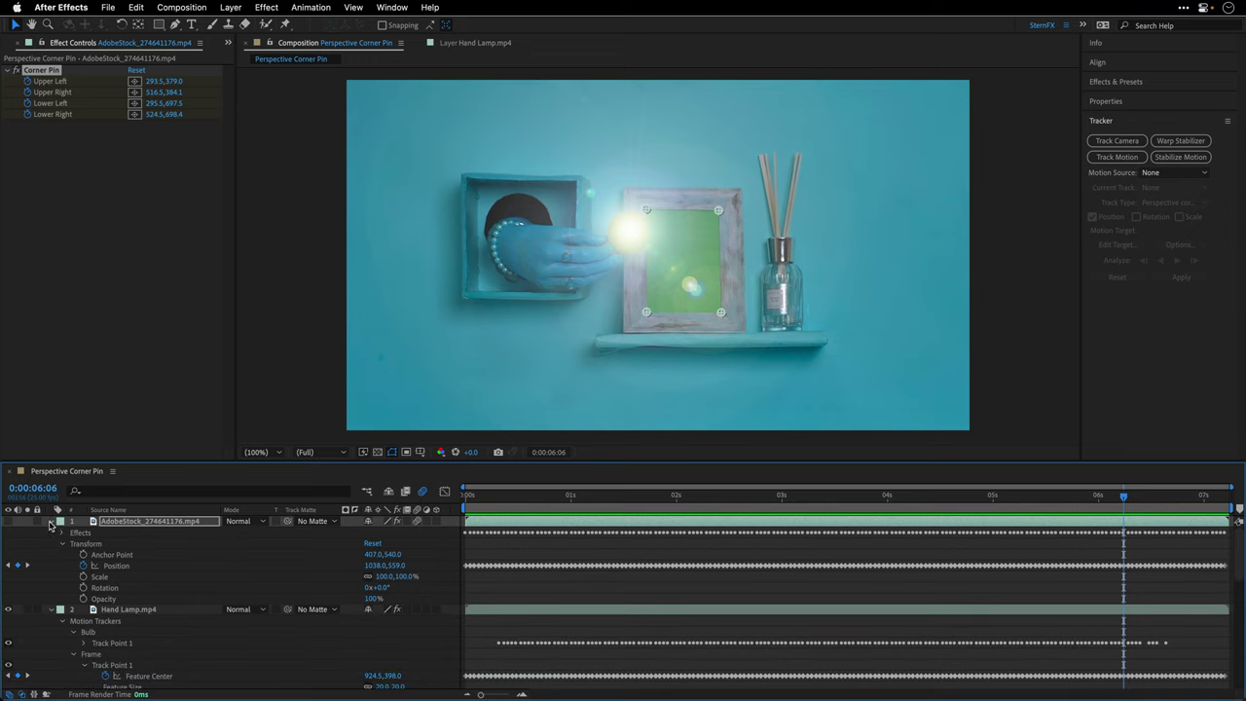
{"action": "left_click", "coordinate": [50, 523]}
{"action": "left_click", "coordinate": [9, 522]}
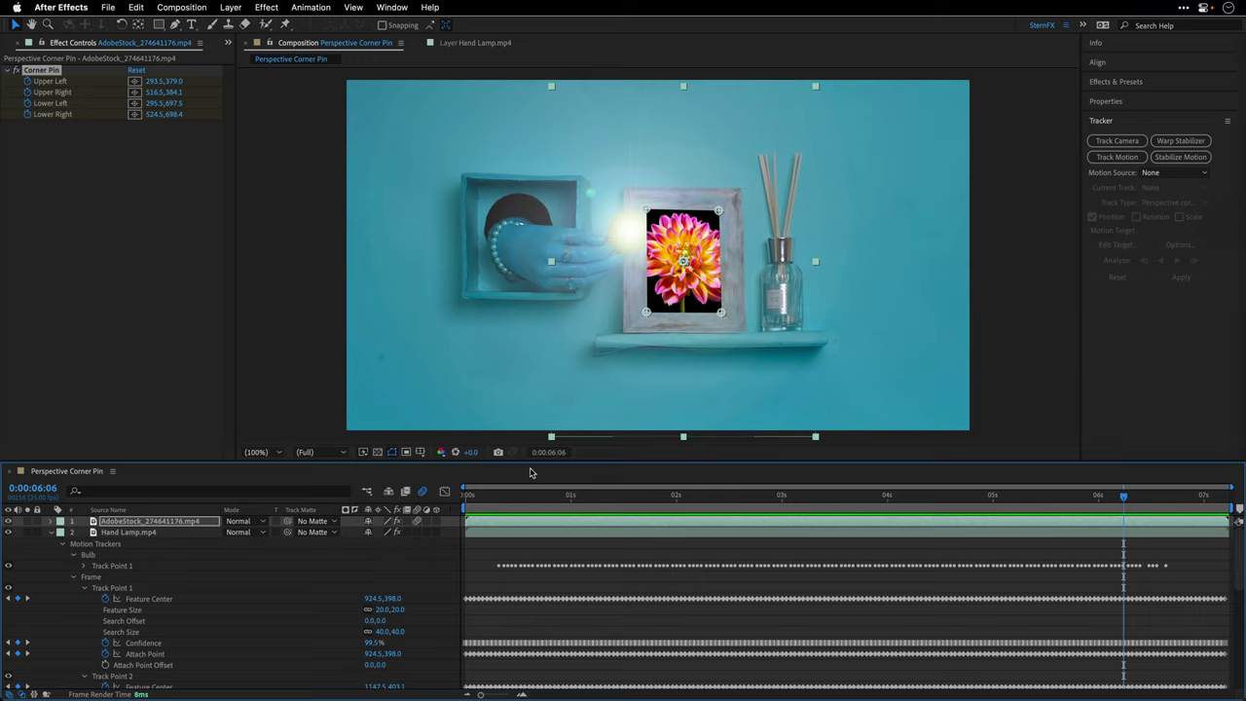
{"action": "left_click", "coordinate": [468, 496]}
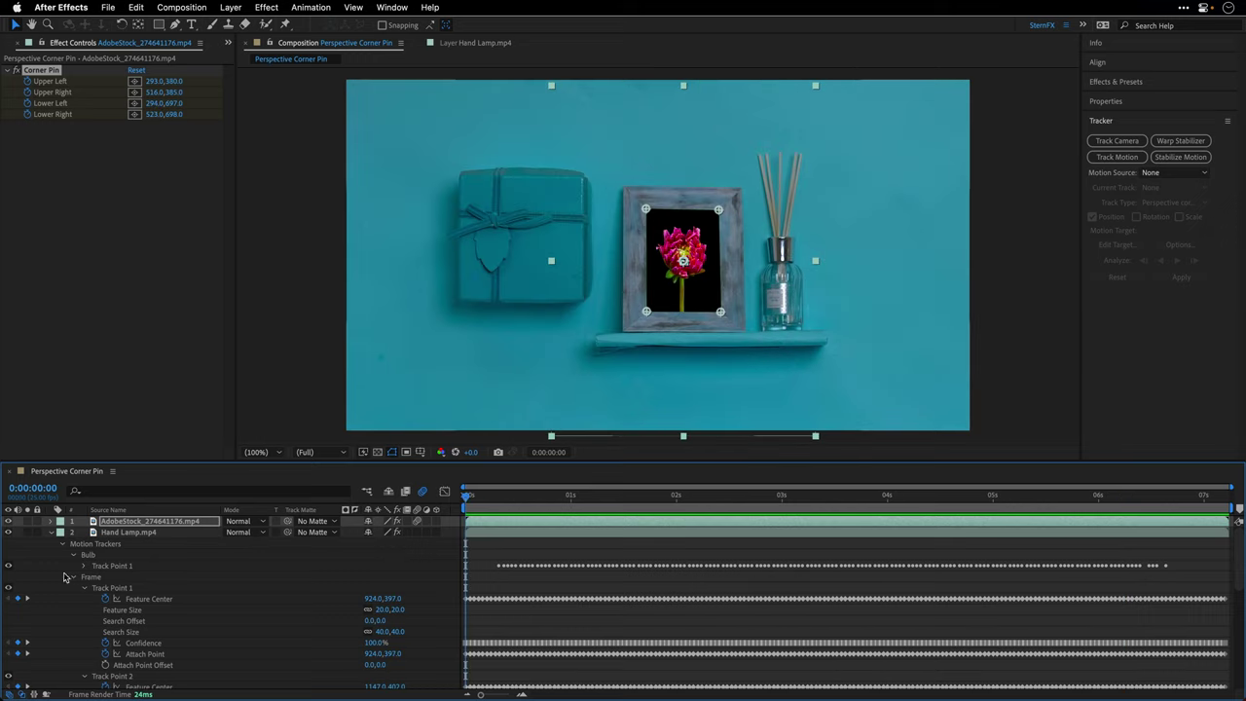
- Expand Hand Lamp's Lens Flare effect keyframes and move to 0:00:00:08
{"action": "left_click", "coordinate": [64, 544]}
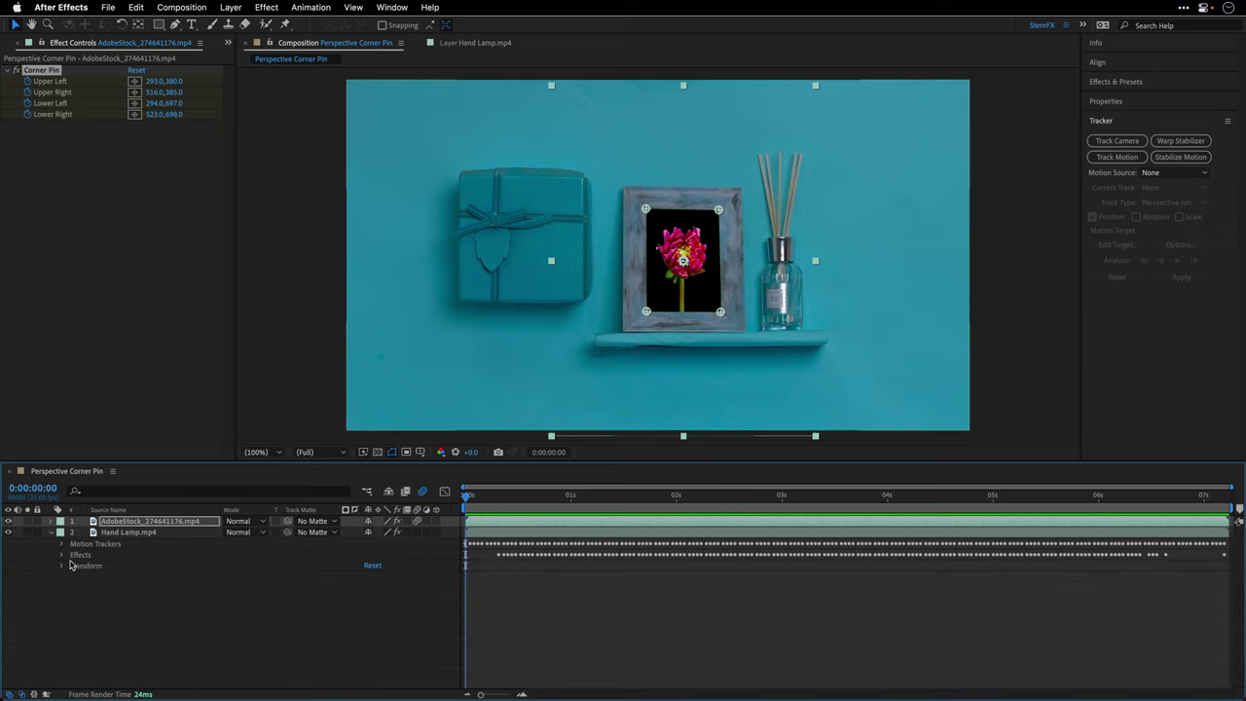
{"action": "left_click", "coordinate": [62, 554]}
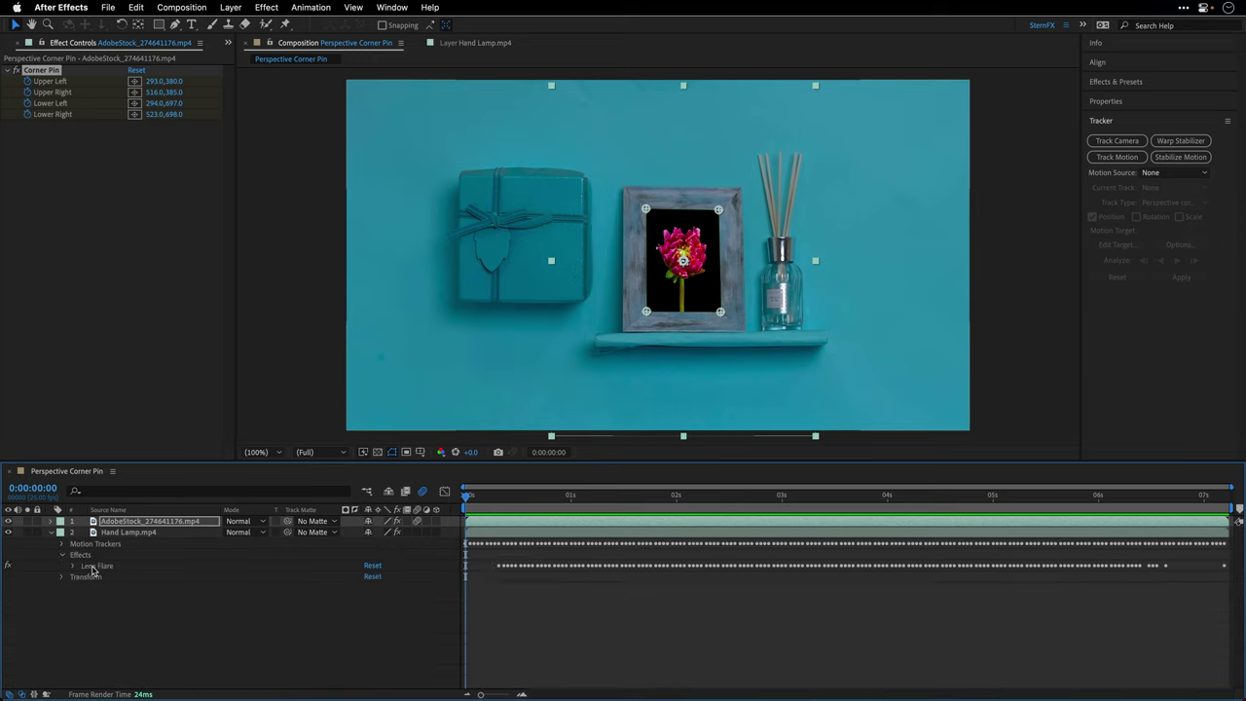
{"action": "left_click", "coordinate": [94, 567]}
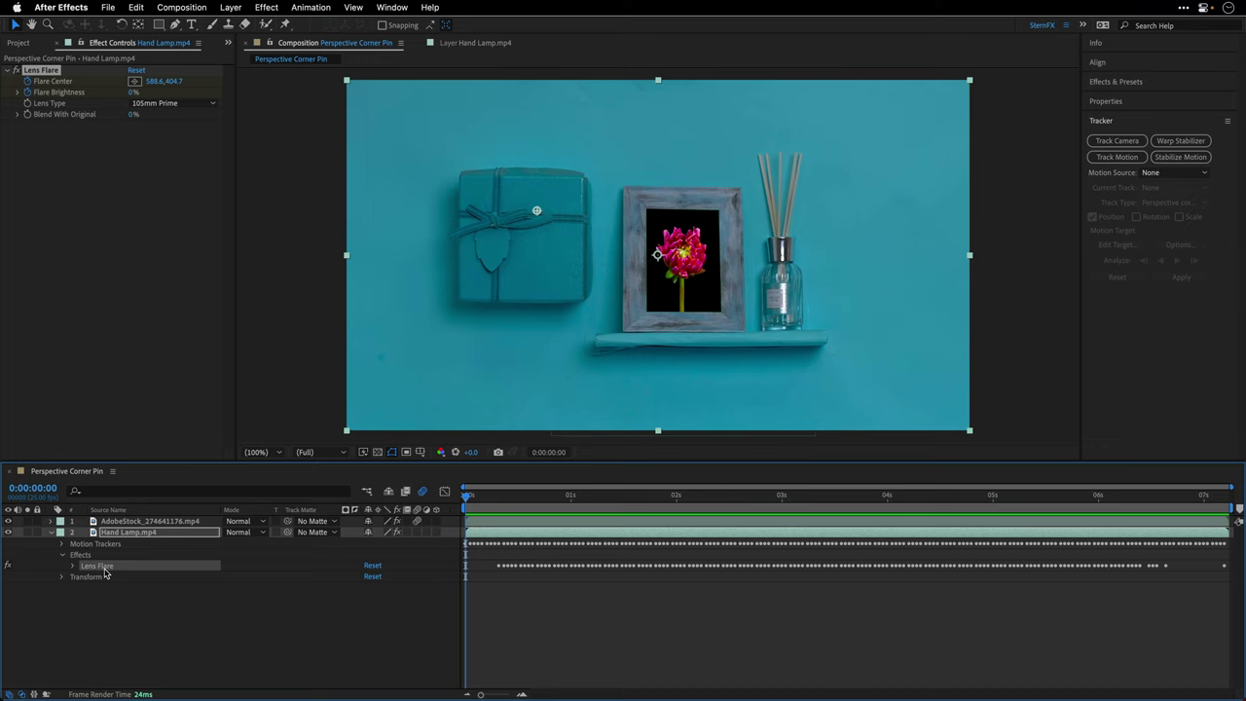
{"action": "left_click", "coordinate": [72, 567]}
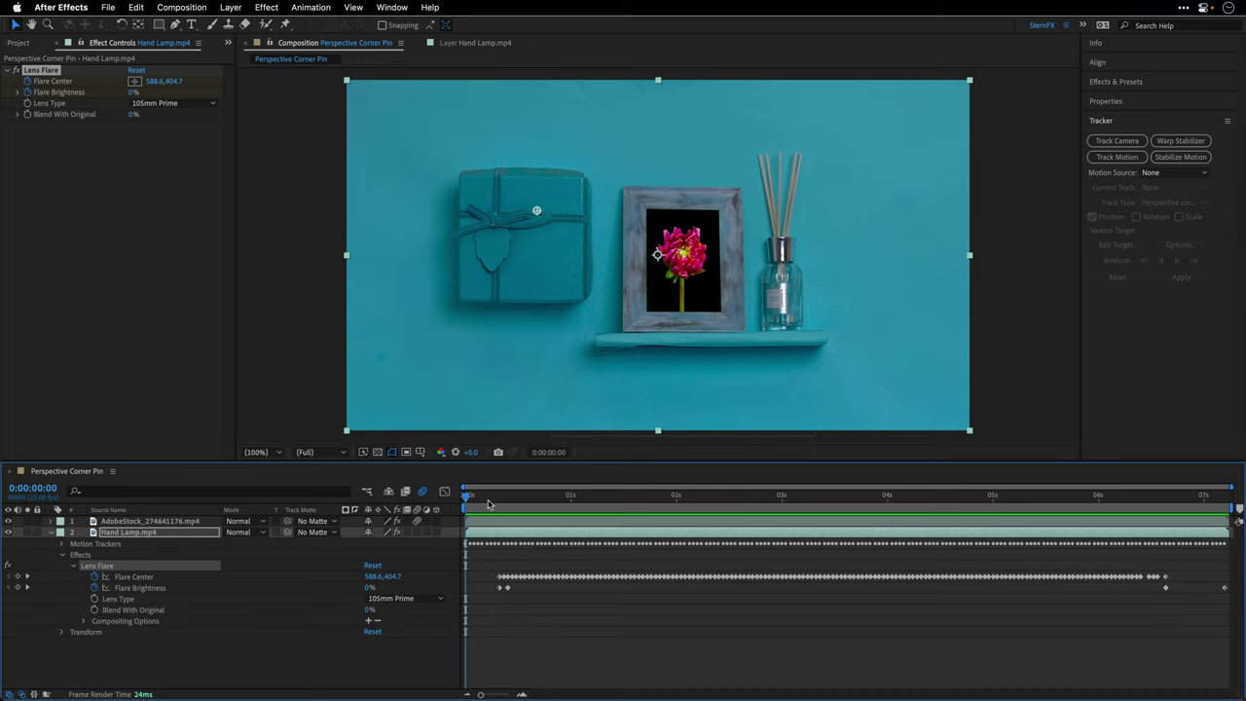
{"action": "left_click_drag", "start_coordinate": [488, 503], "coordinate": [499, 504]}
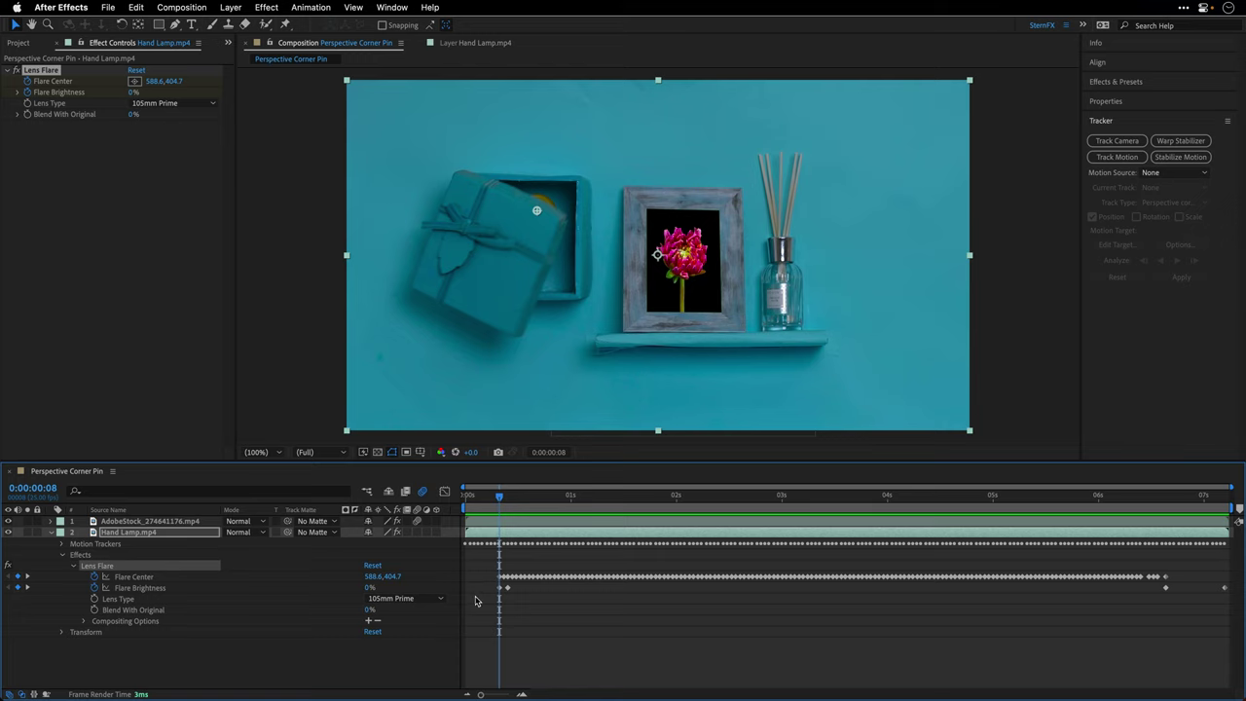
- Create a comp-size 1920×1080 black solid named 'Lens Flare' and reveal its keyframed properties
{"action": "key", "text": "super+y"}
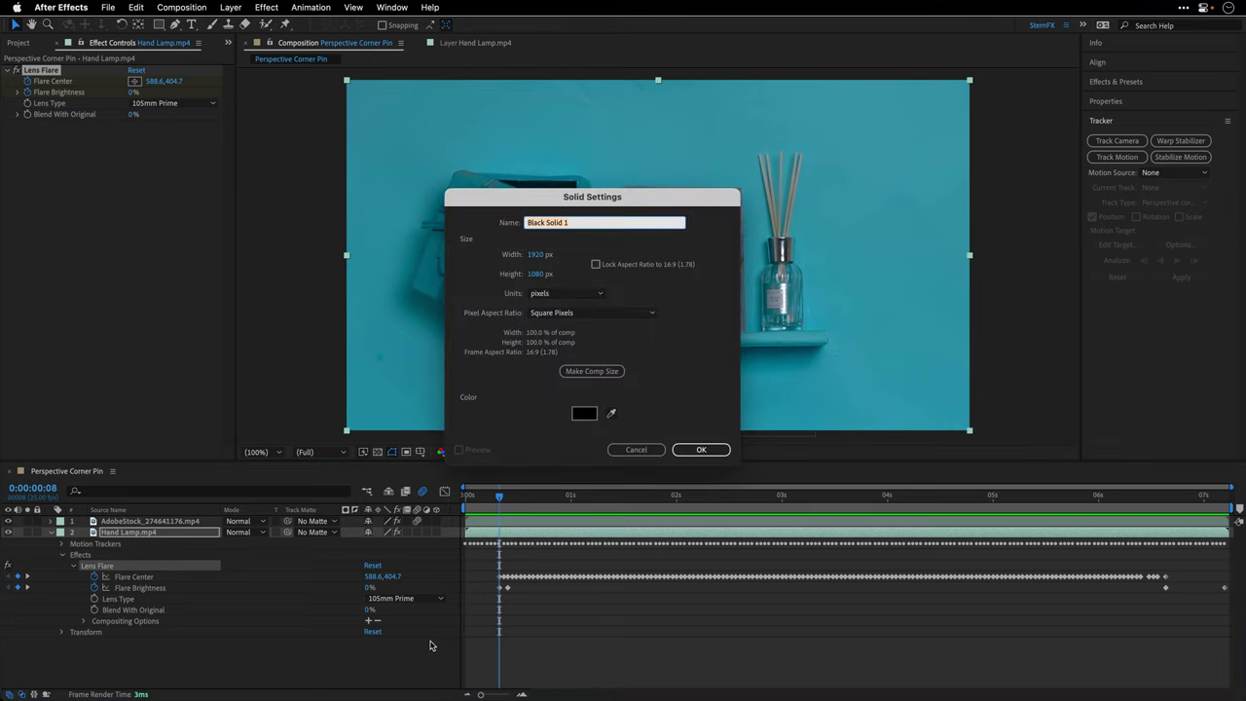
{"action": "type", "text": "Lens "}
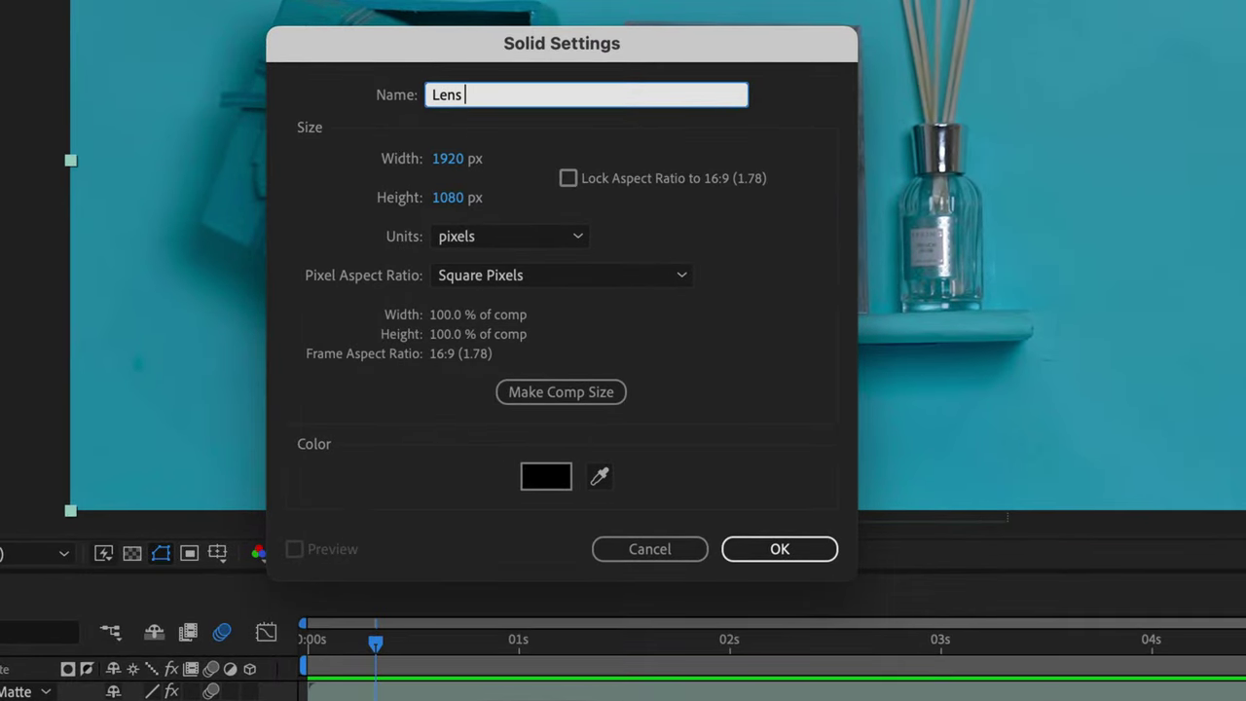
{"action": "type", "text": "Flare"}
{"action": "left_click", "coordinate": [527, 394]}
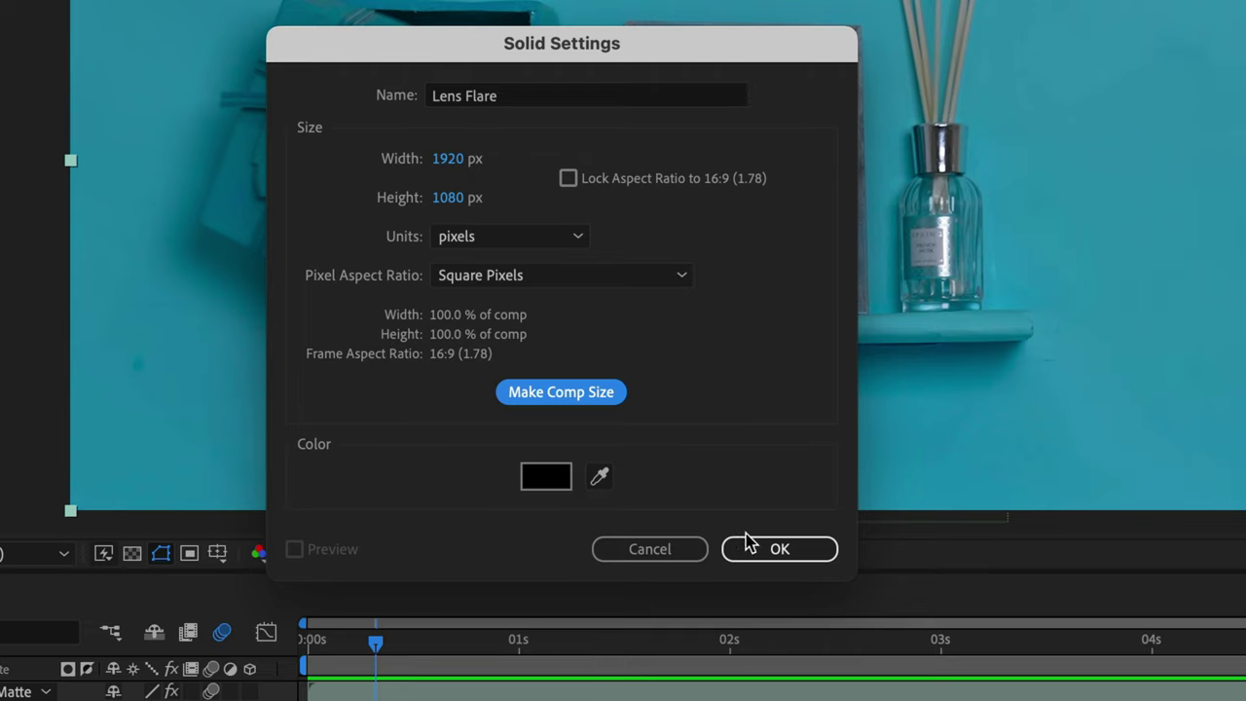
{"action": "left_click", "coordinate": [776, 548]}
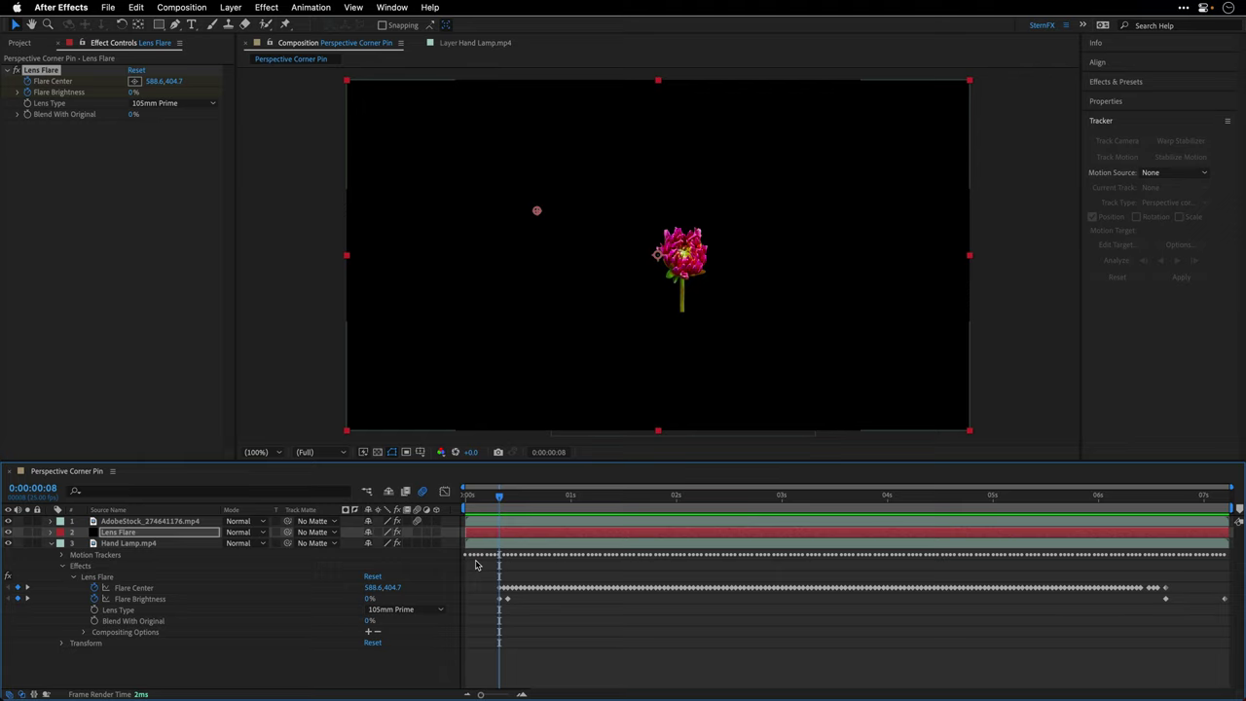
{"action": "key", "text": "u"}
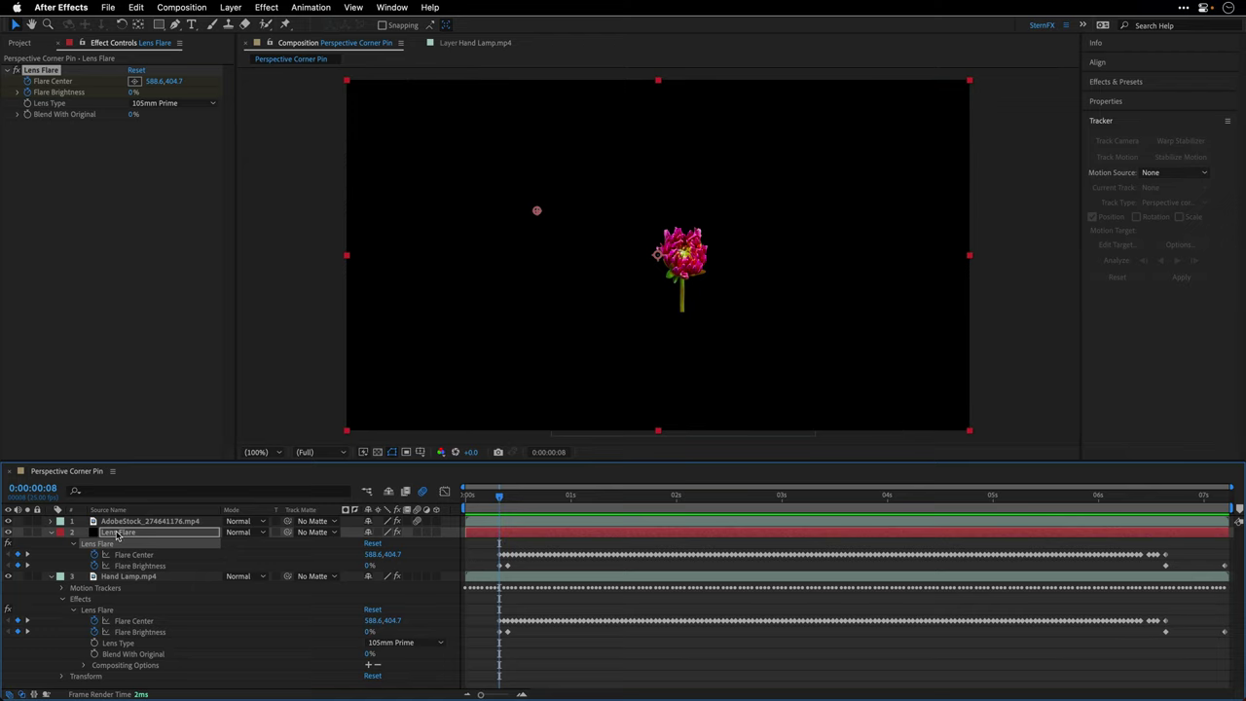
- Set the Lens Flare layer's blend mode to Screen and collapse Hand Lamp's effects
{"action": "left_click", "coordinate": [236, 533]}
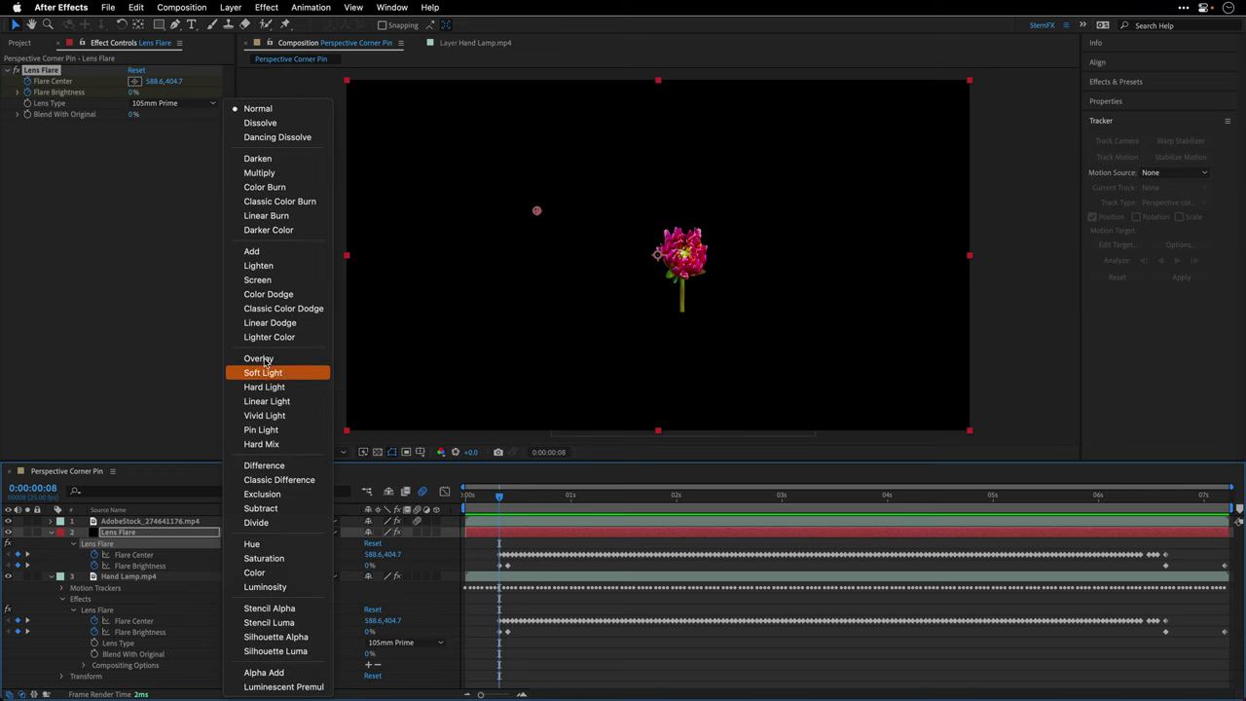
{"action": "left_click", "coordinate": [259, 281]}
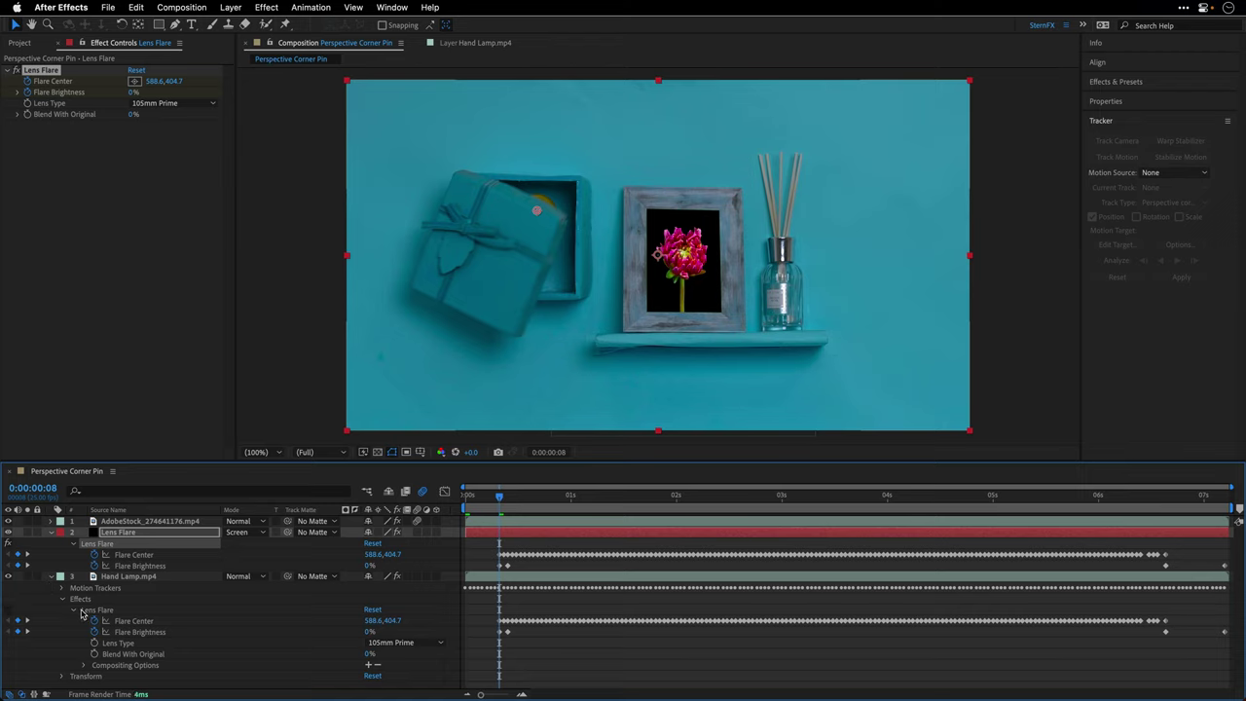
{"action": "left_click", "coordinate": [72, 609]}
{"action": "left_click", "coordinate": [63, 600]}
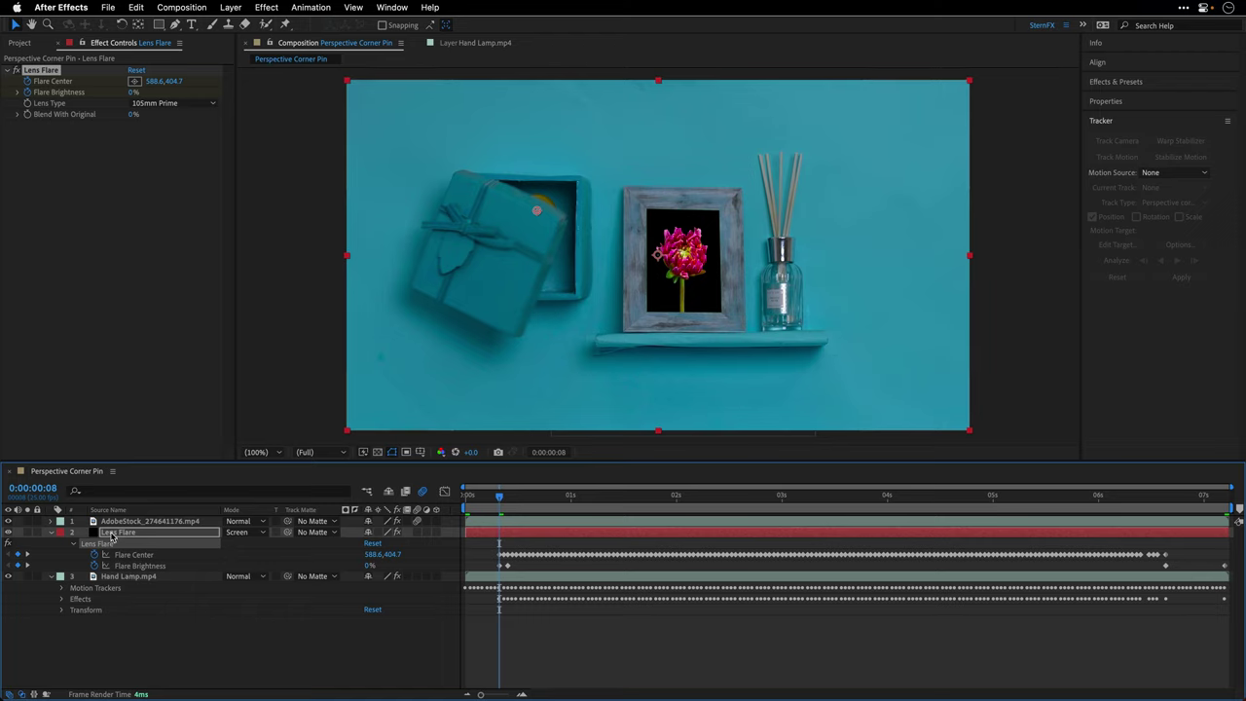
- Move the Lens Flare layer to the top of the stack and preview the composition
{"action": "left_click_drag", "start_coordinate": [112, 536], "coordinate": [119, 515]}
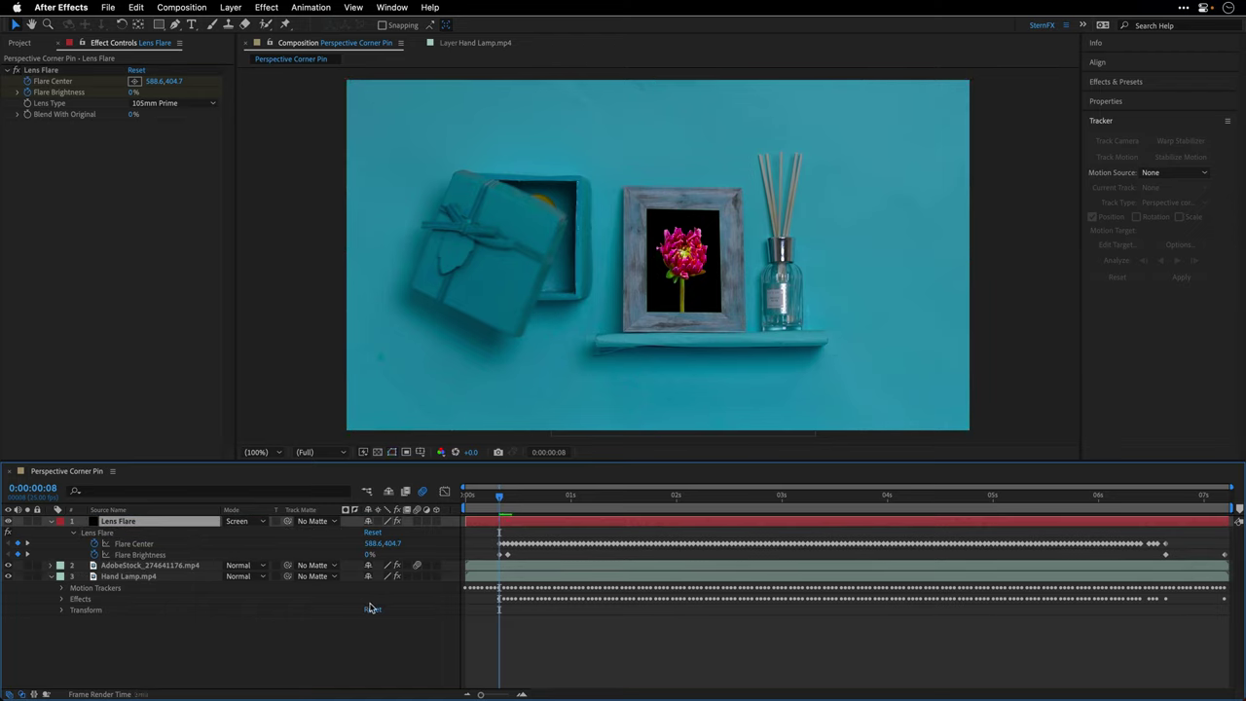
{"action": "key", "text": "space"}
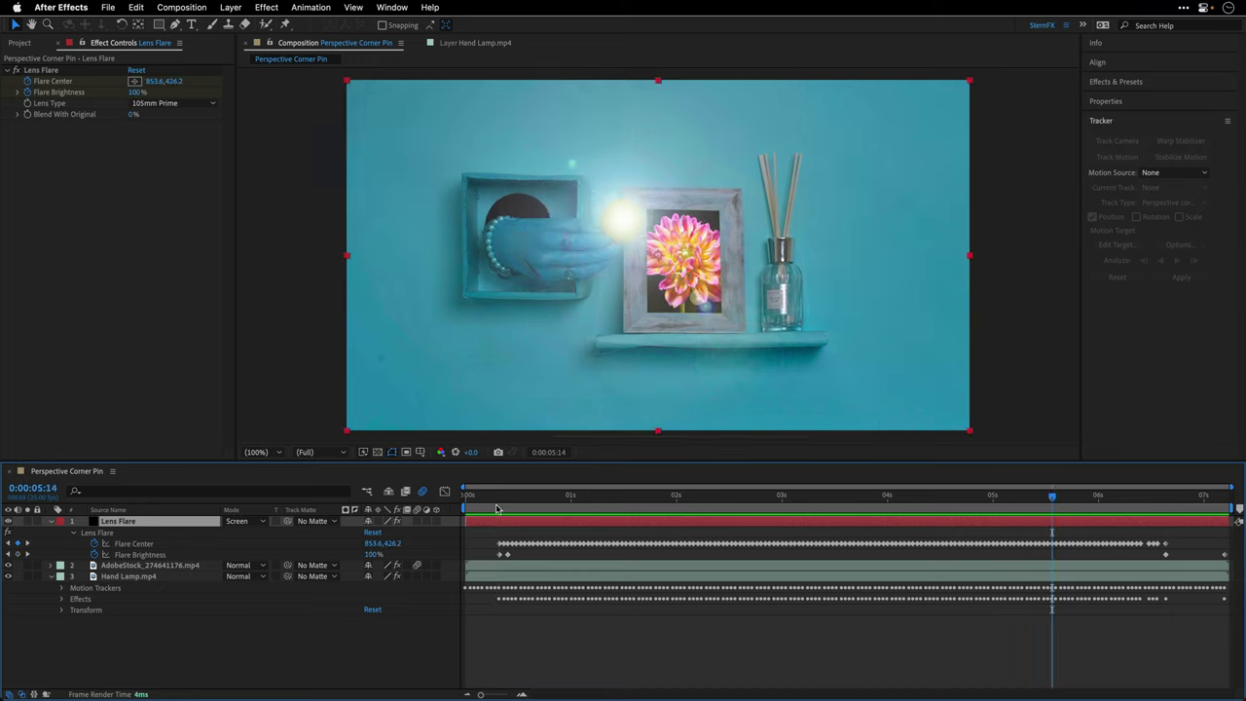
{"action": "key", "text": "space"}
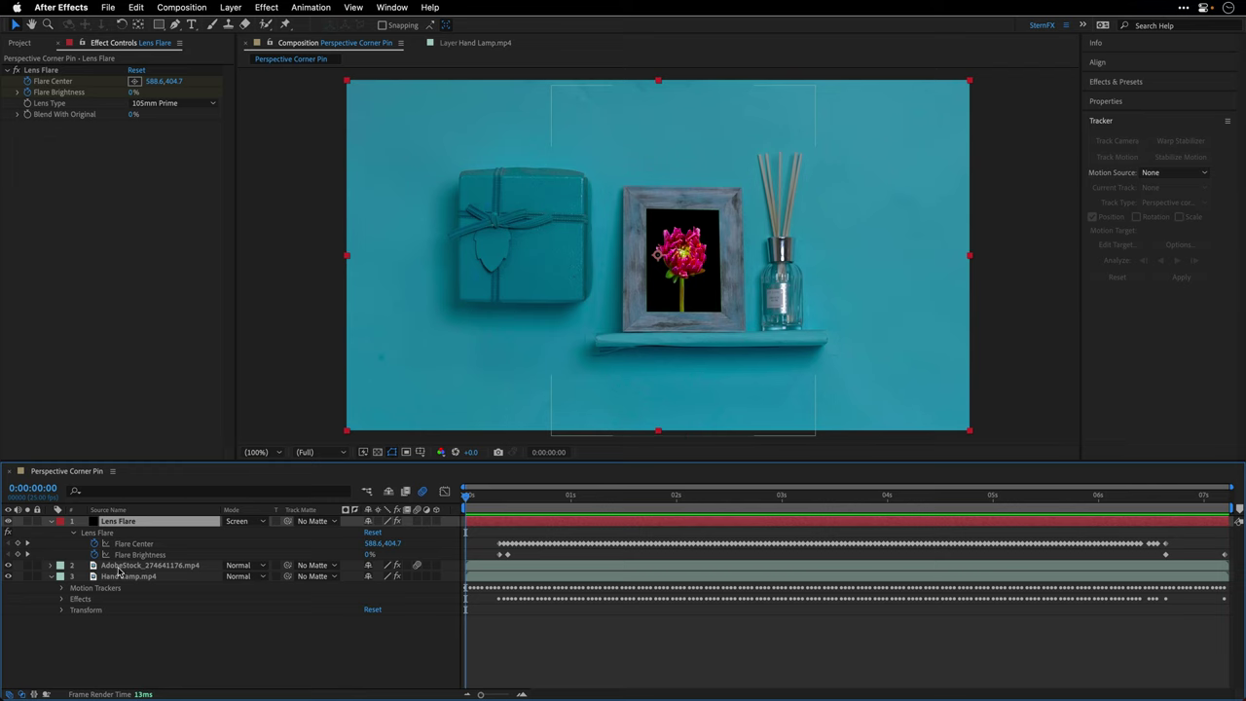
- Move the AdobeStock layer below Hand Lamp.mp4, collapse Lens Flare, and select Hand Lamp
{"action": "left_click_drag", "start_coordinate": [119, 569], "coordinate": [110, 629]}
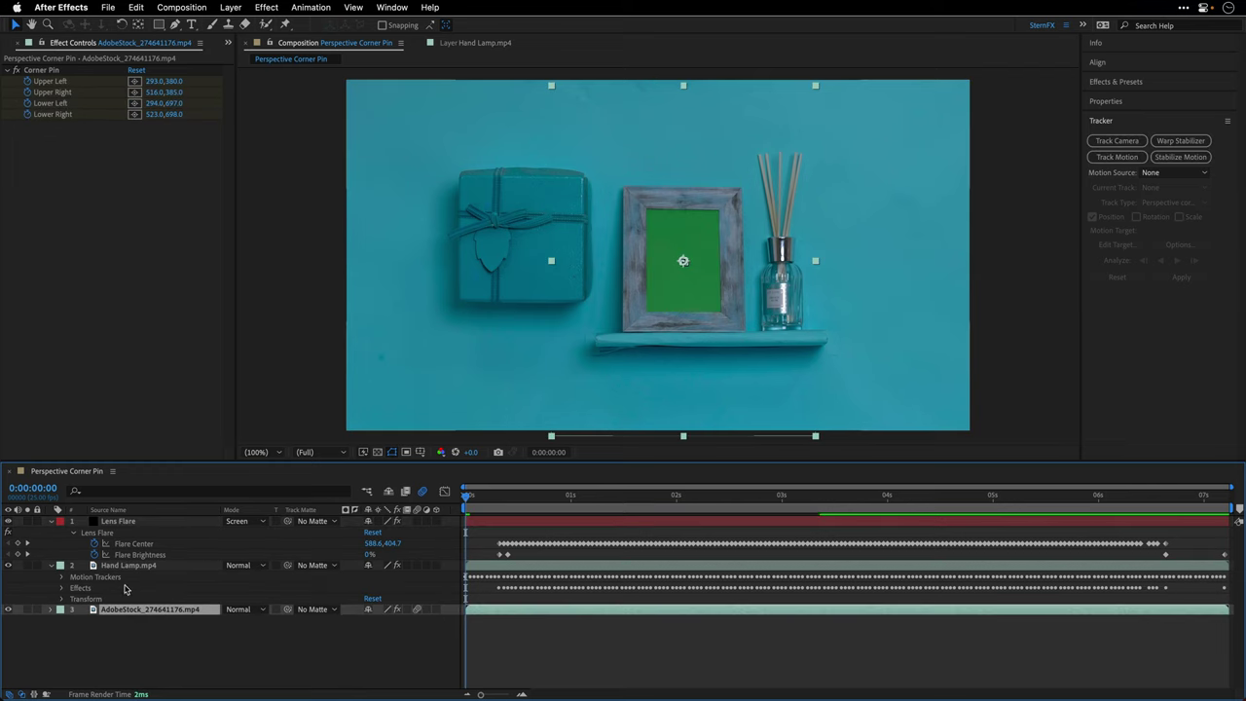
{"action": "left_click", "coordinate": [52, 522]}
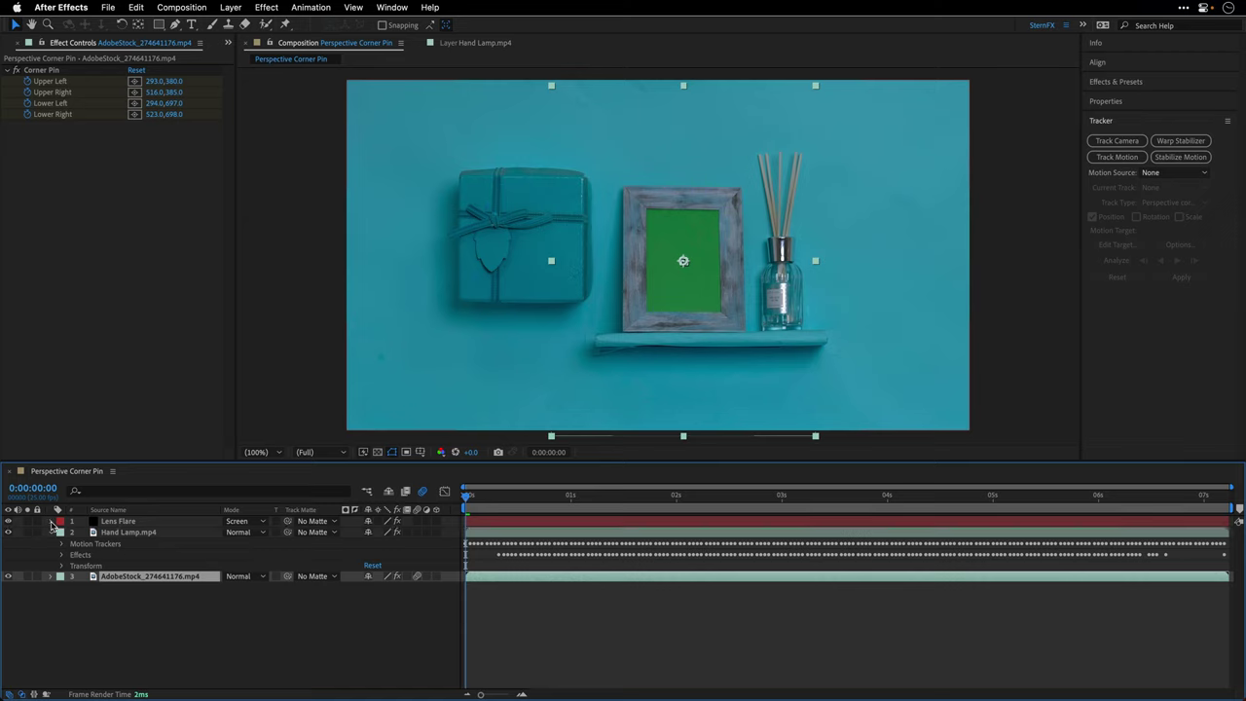
{"action": "left_click", "coordinate": [116, 535]}
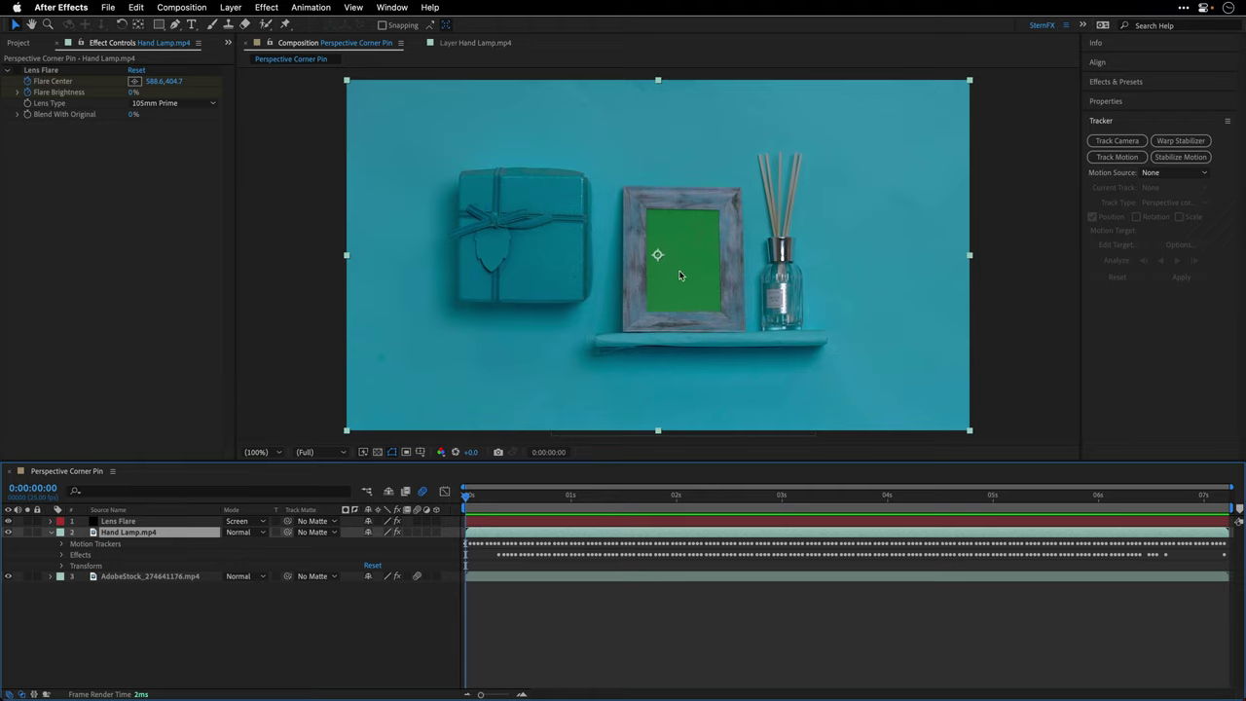
- Apply Keylight (1.2) to Hand Lamp.mp4, sample the green screen, and view Intermediate Result
{"action": "left_click", "coordinate": [278, 8]}
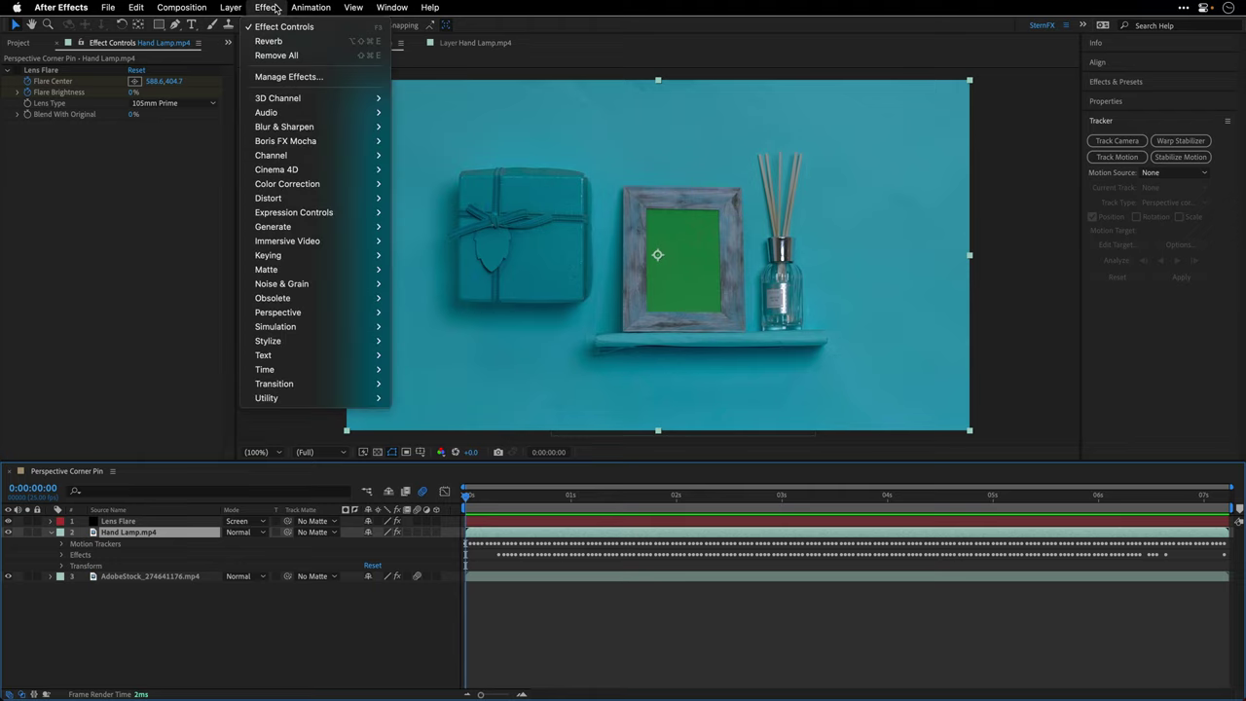
{"action": "mouse_move", "coordinate": [300, 255]}
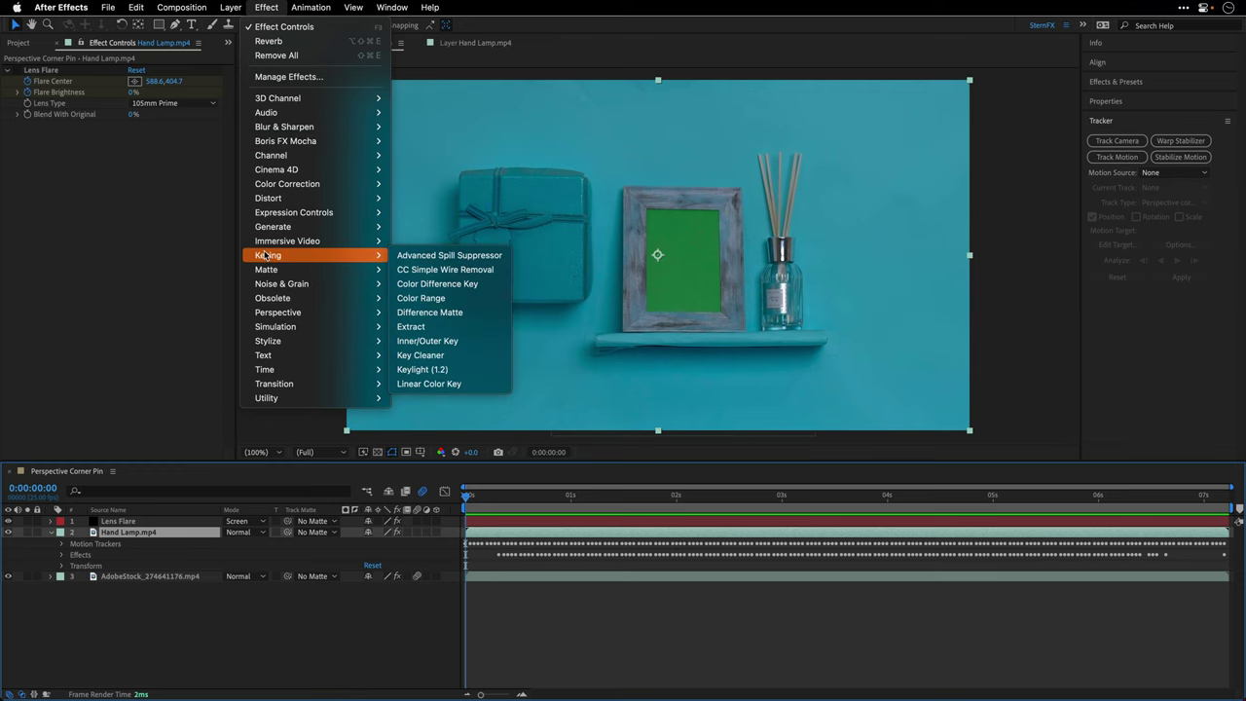
{"action": "left_click", "coordinate": [422, 370]}
{"action": "left_click", "coordinate": [150, 208]}
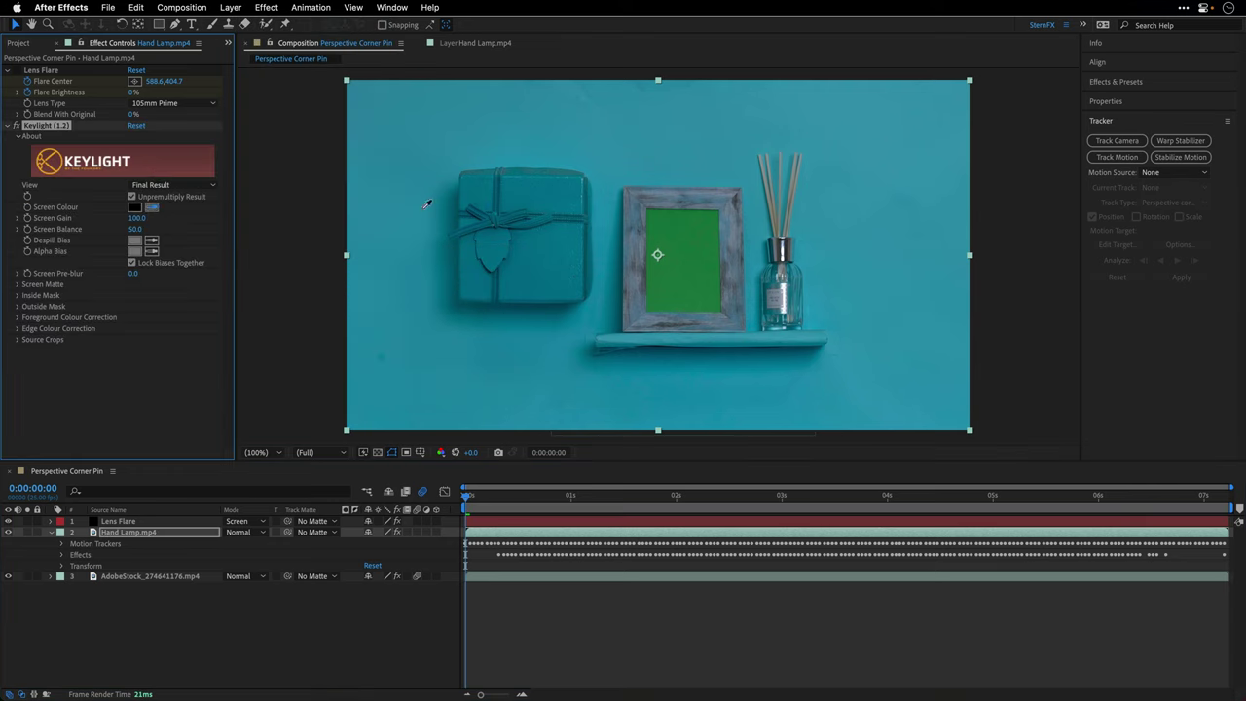
{"action": "left_click", "coordinate": [675, 223]}
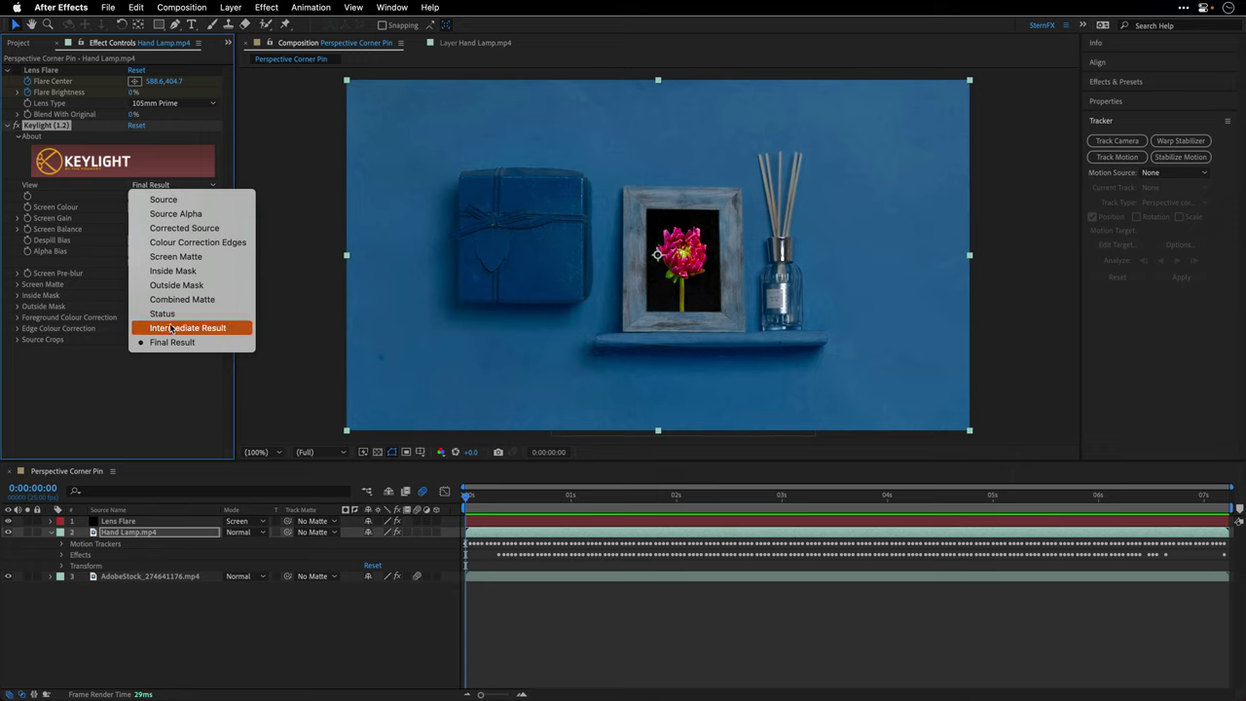
{"action": "left_click", "coordinate": [172, 329]}
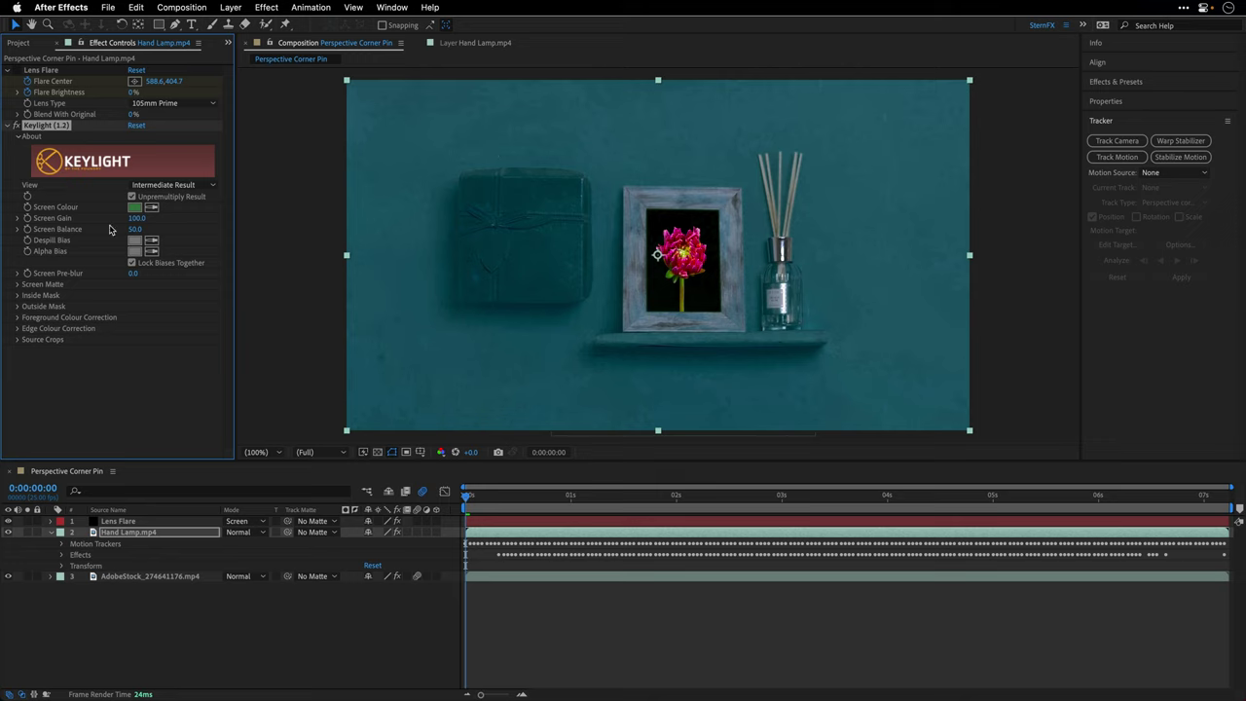
- Delete the Keylight effect and apply Keying > Color Range to Hand Lamp.mp4
{"action": "key", "text": "Delete"}
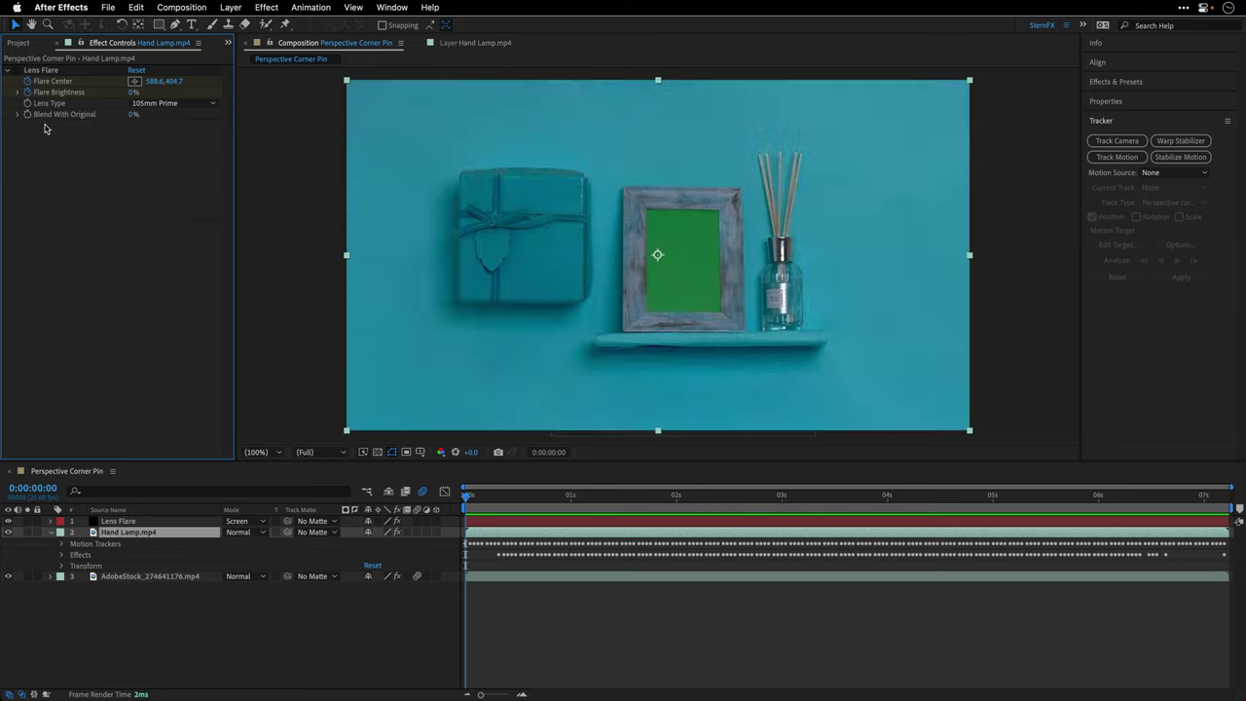
{"action": "left_click", "coordinate": [265, 7]}
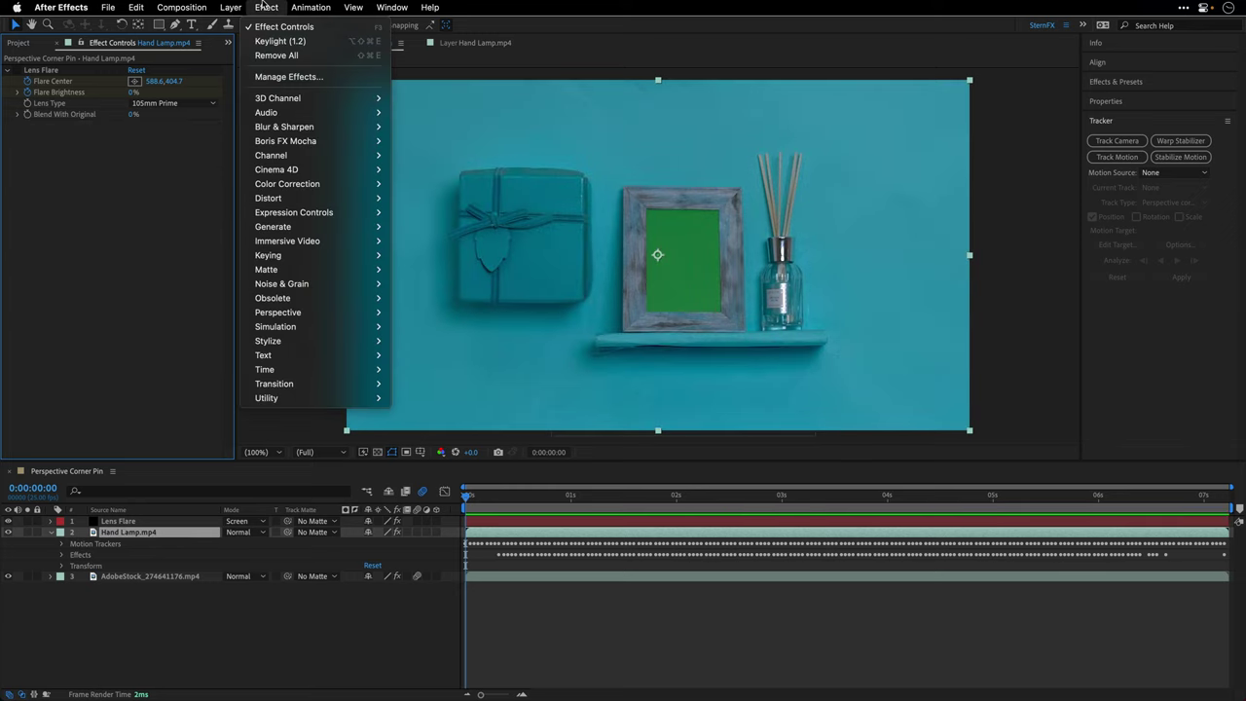
{"action": "mouse_move", "coordinate": [279, 256]}
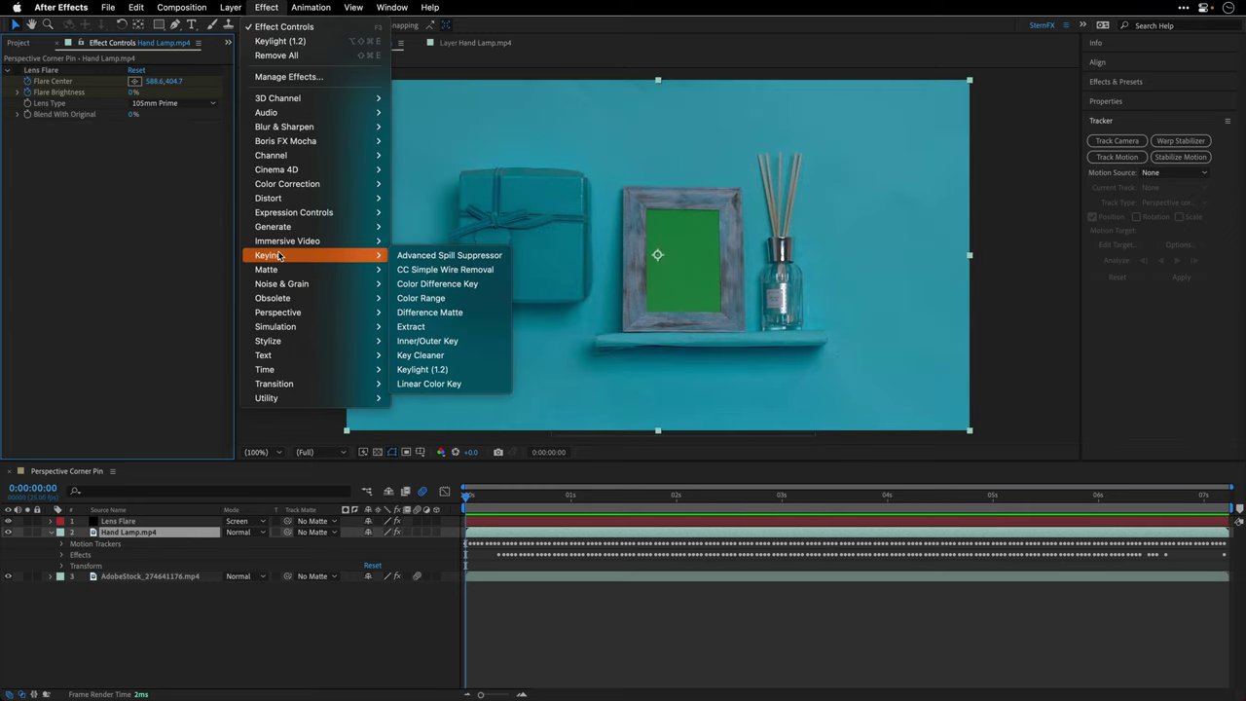
{"action": "left_click", "coordinate": [431, 293]}
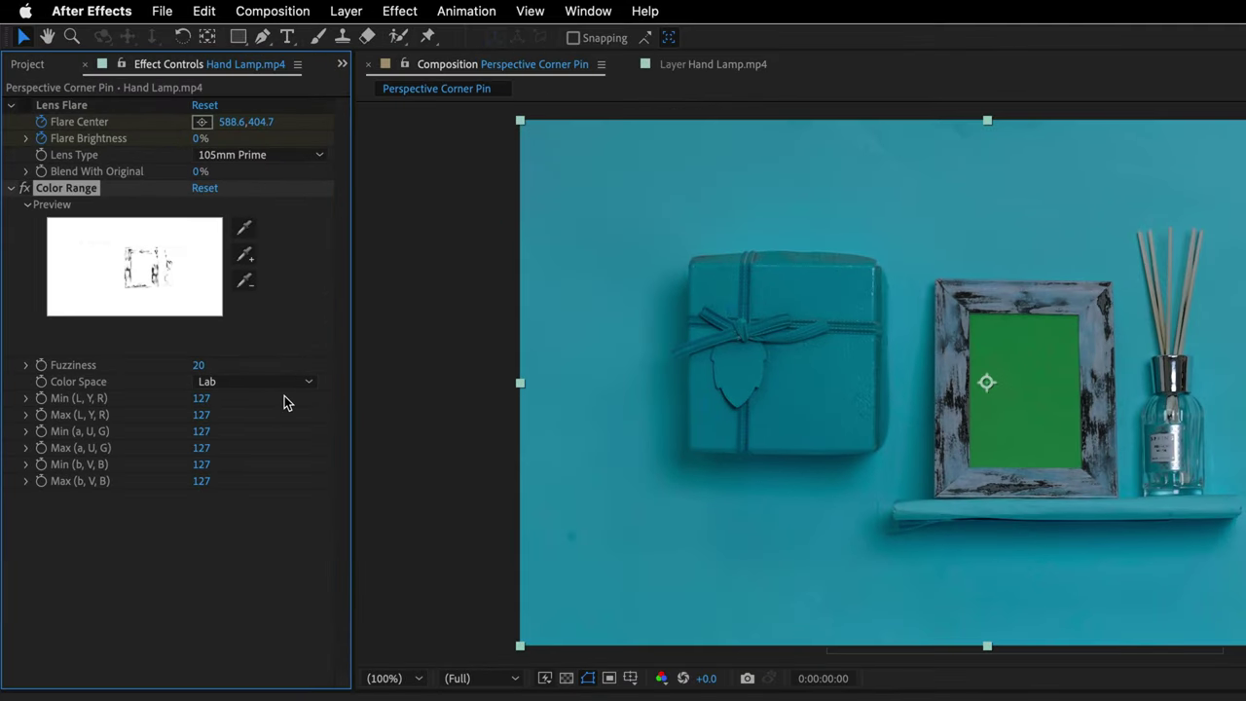
- Sample the frame's green, then add leftover green tones to widen the Color Range key
{"action": "left_click", "coordinate": [244, 231]}
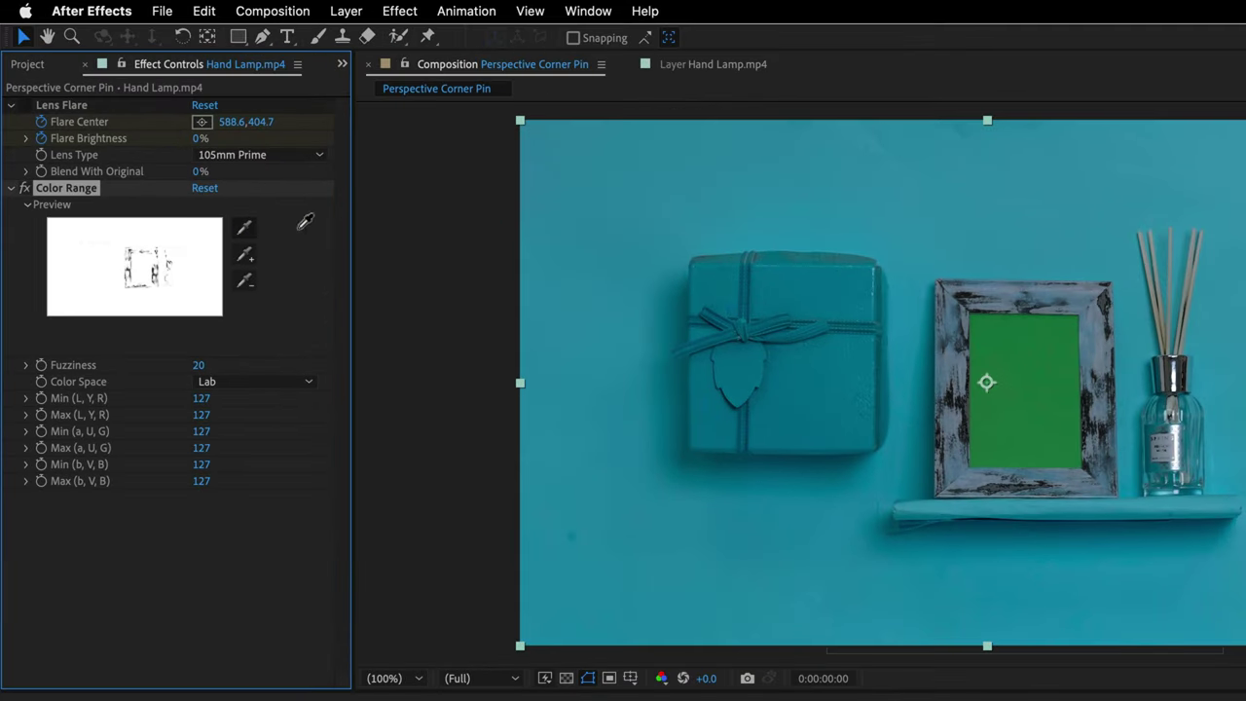
{"action": "left_click", "coordinate": [1022, 347]}
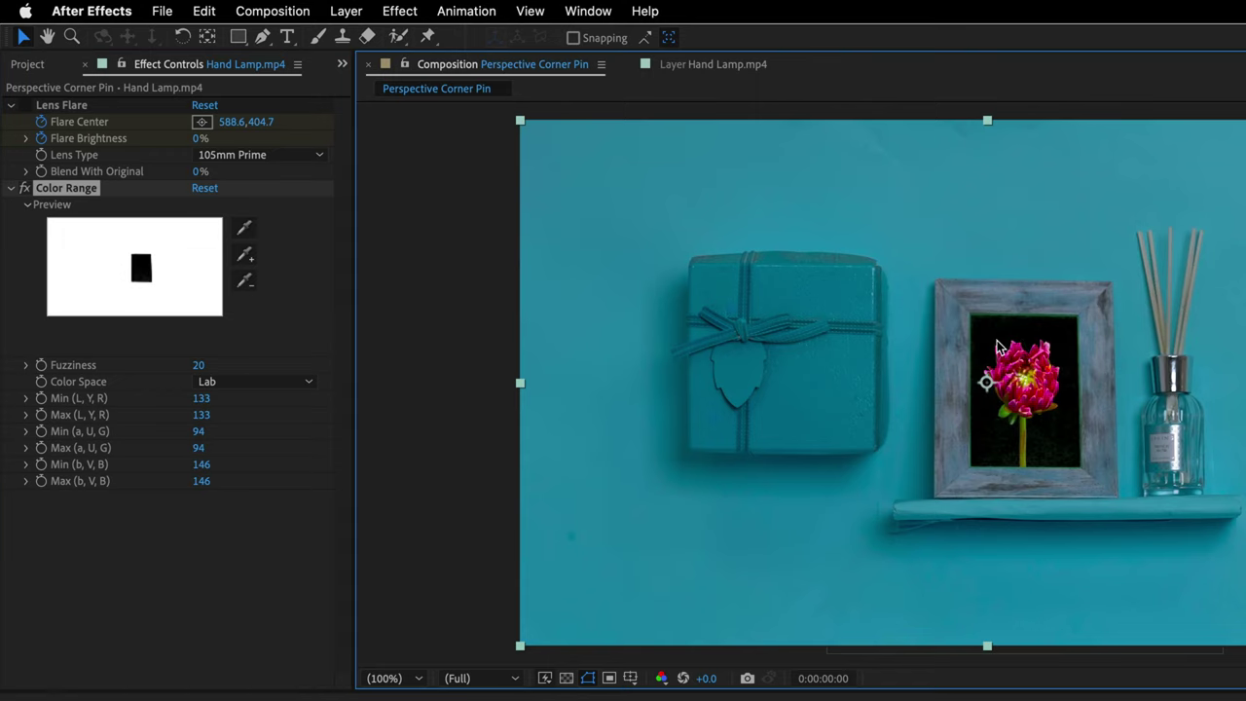
{"action": "left_click", "coordinate": [244, 255]}
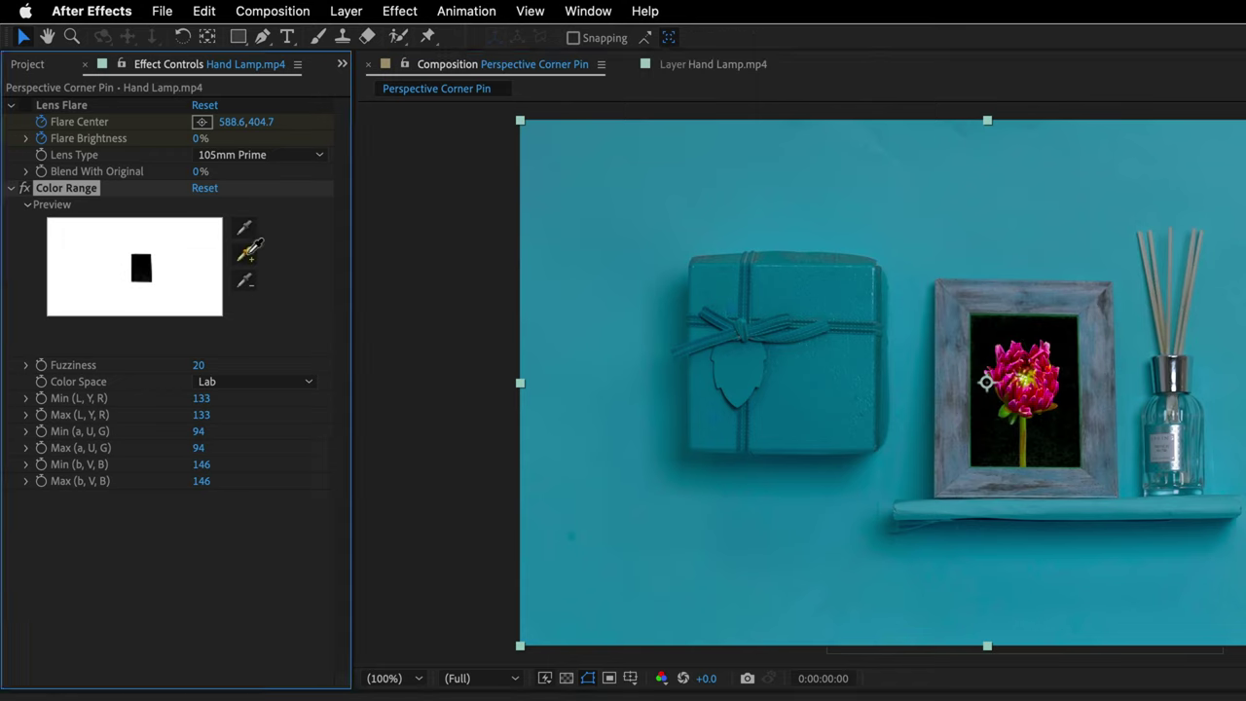
{"action": "left_click", "coordinate": [995, 333]}
{"action": "left_click", "coordinate": [244, 255]}
{"action": "left_click", "coordinate": [1066, 450]}
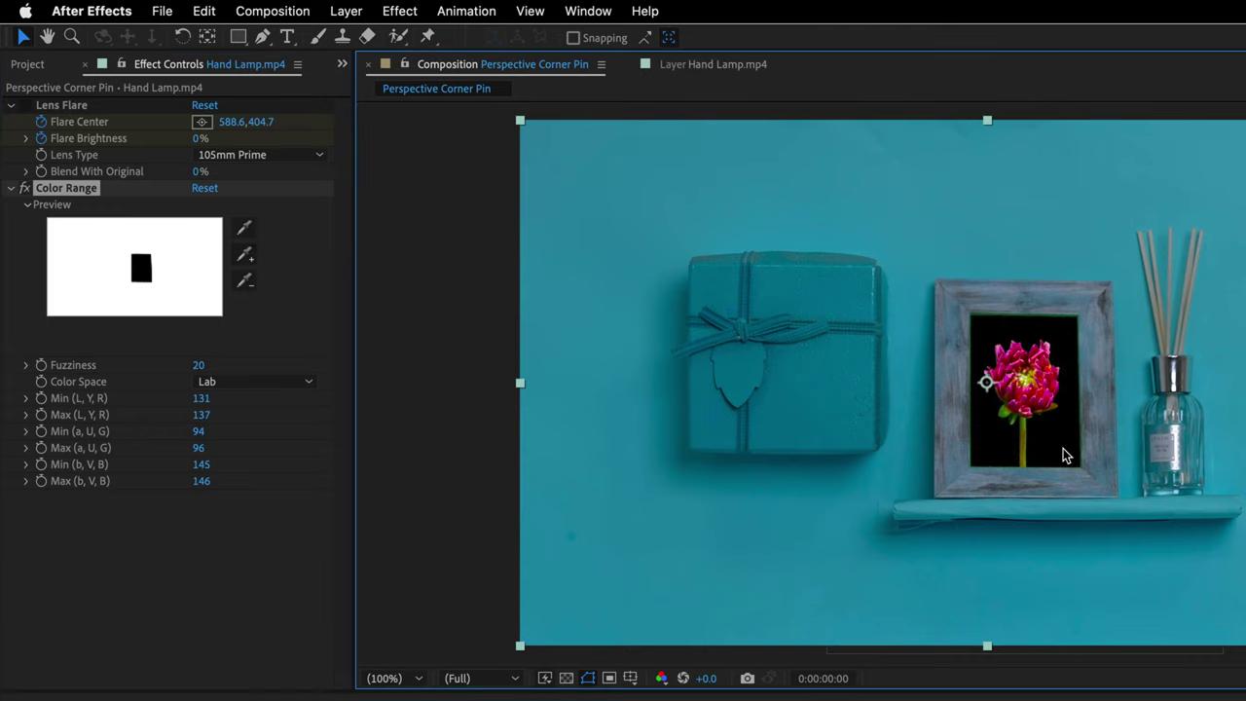
{"action": "scroll", "coordinate": [989, 397], "scroll_direction": "up", "scroll_amount": 1}
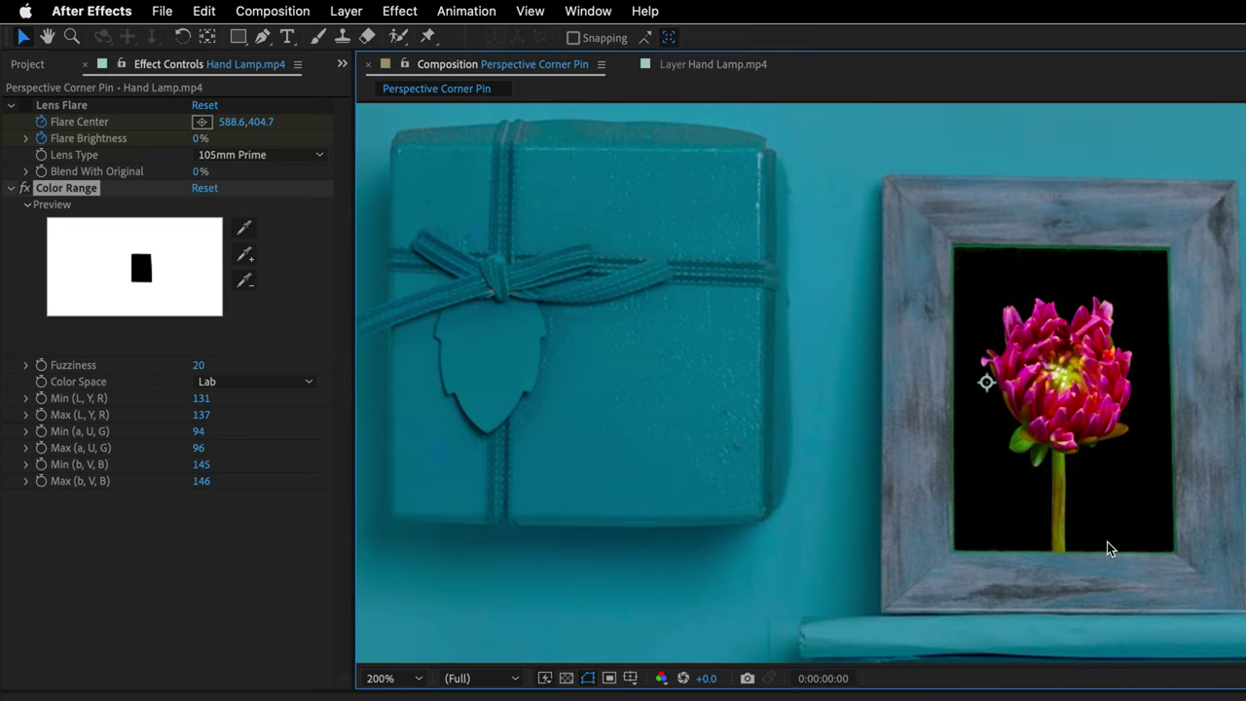
- Apply Advanced Spill Suppressor to the footage and set its Method to Ultra
{"action": "left_click", "coordinate": [395, 11]}
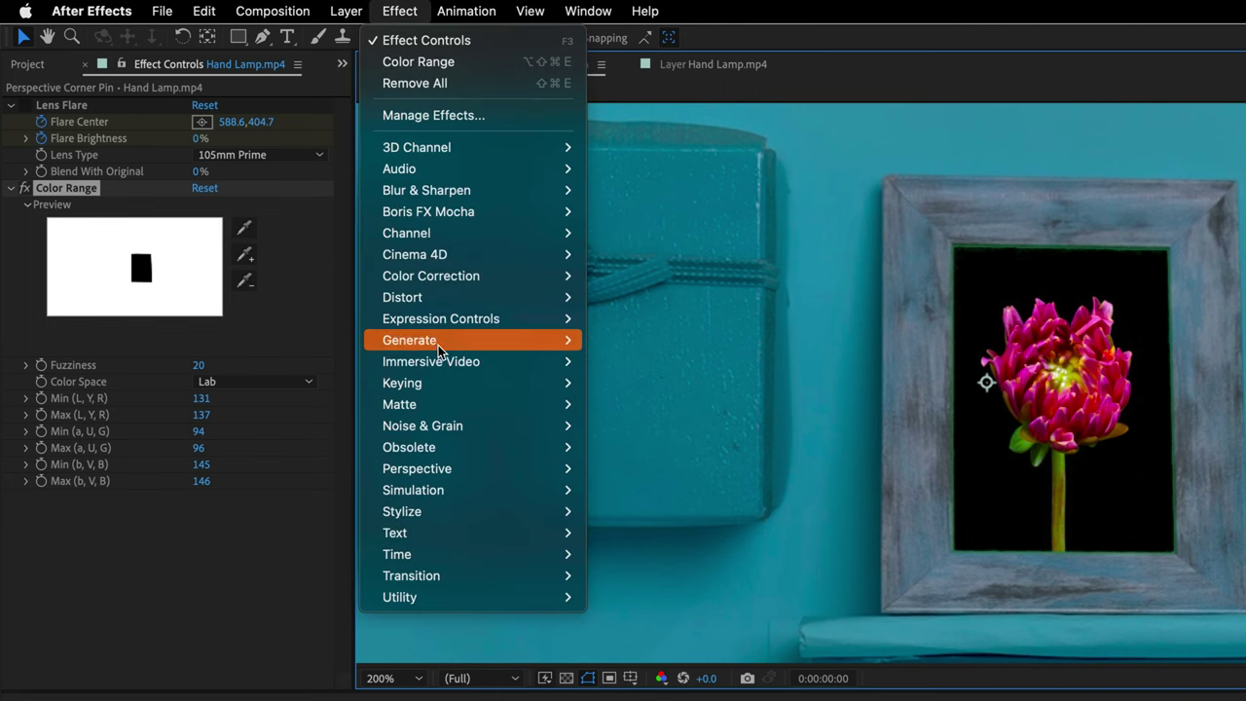
{"action": "mouse_move", "coordinate": [443, 382]}
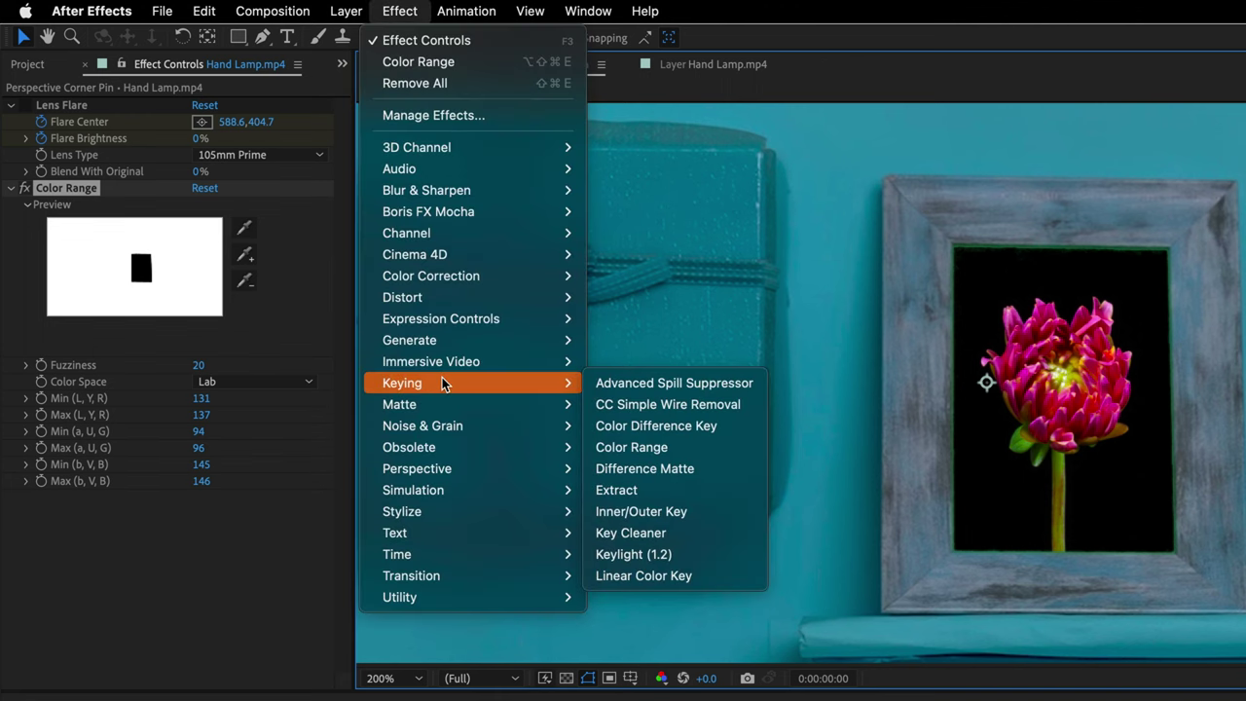
{"action": "left_click", "coordinate": [685, 387]}
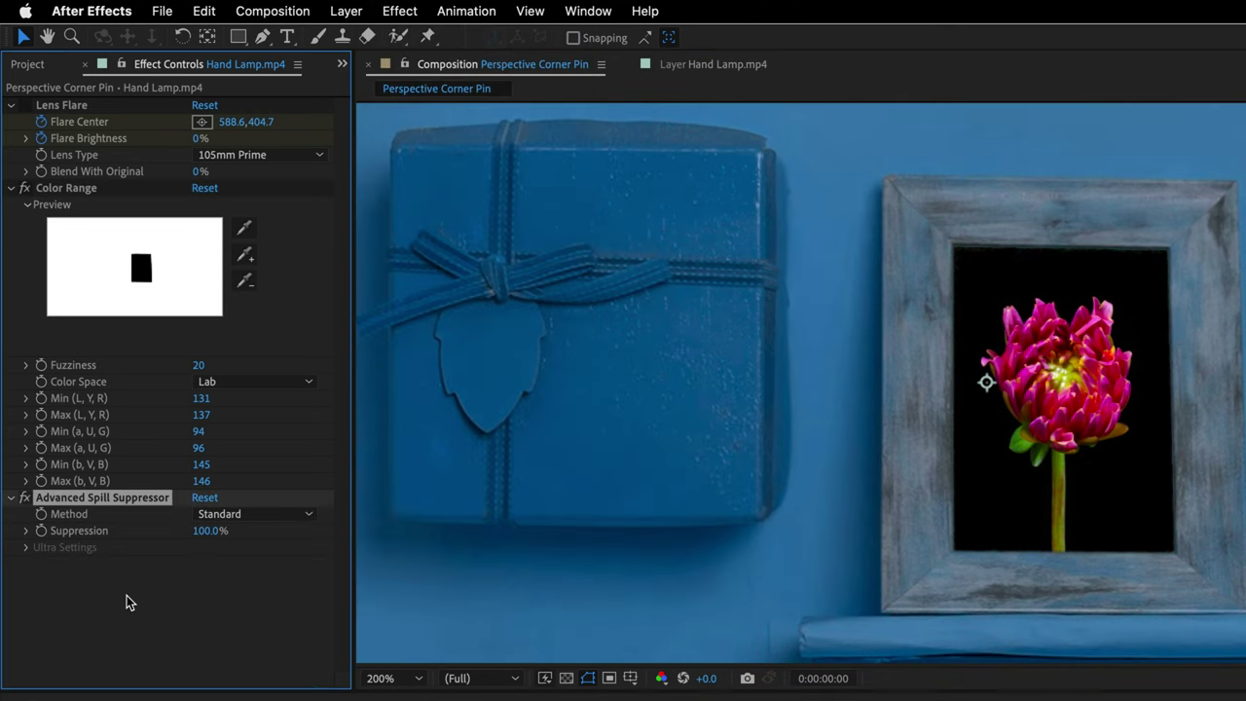
{"action": "left_click", "coordinate": [252, 516]}
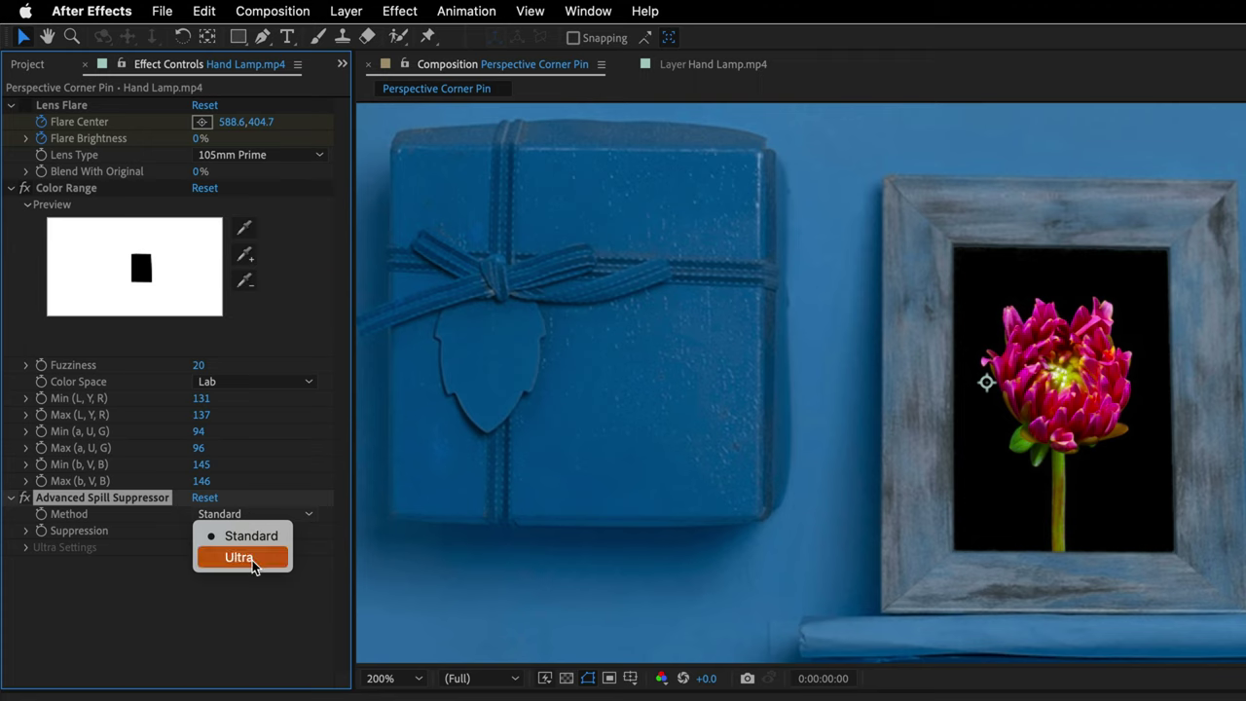
{"action": "left_click", "coordinate": [252, 560]}
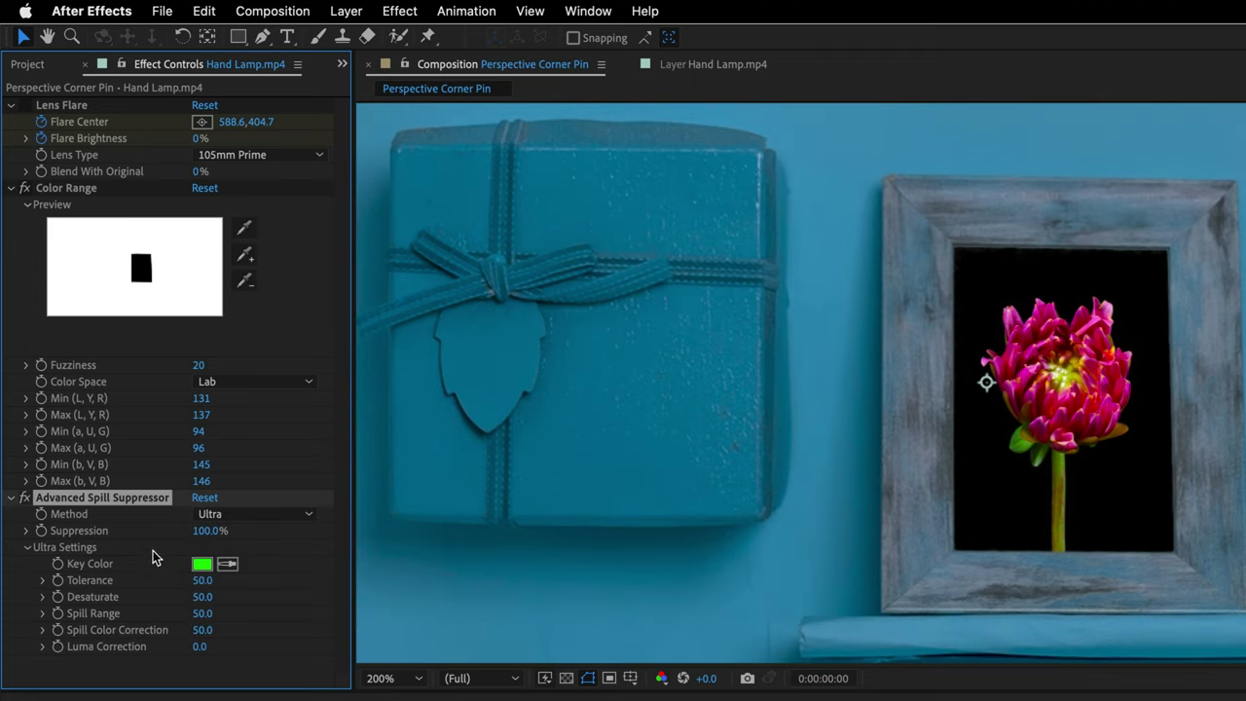
- With Color Range briefly disabled, sample the frame's green as the spill Key Color
{"action": "left_click", "coordinate": [25, 189]}
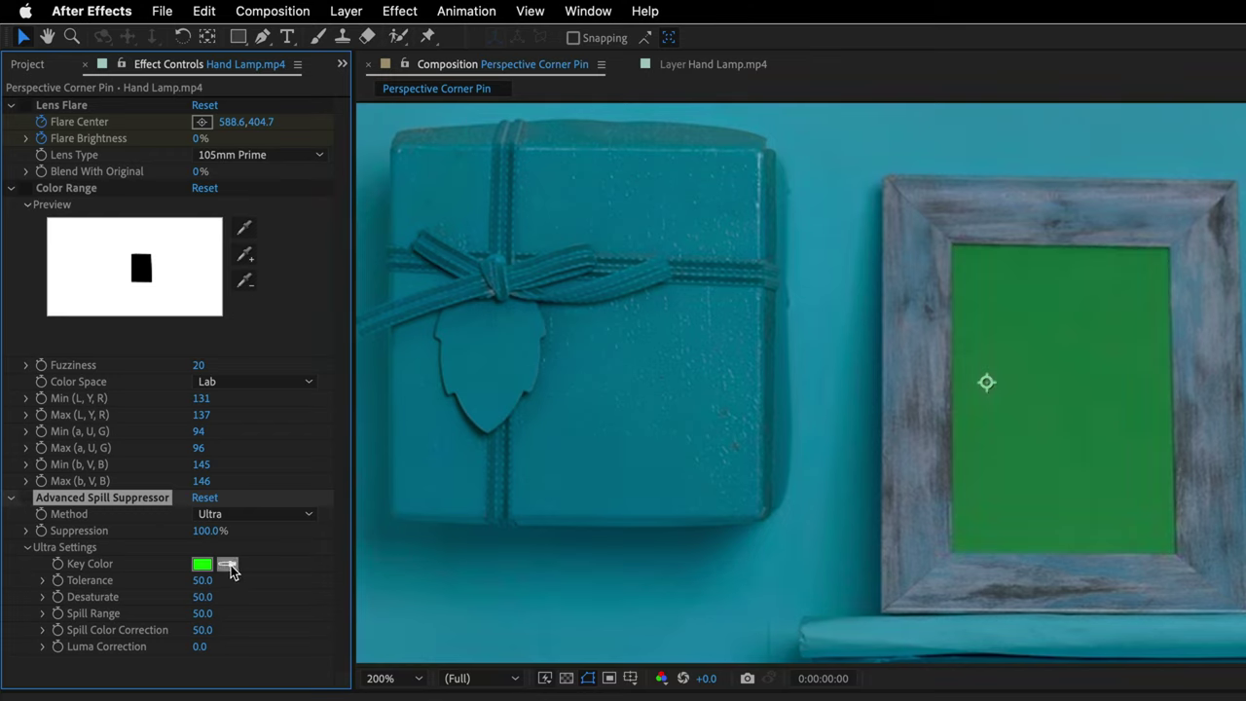
{"action": "left_click", "coordinate": [228, 565]}
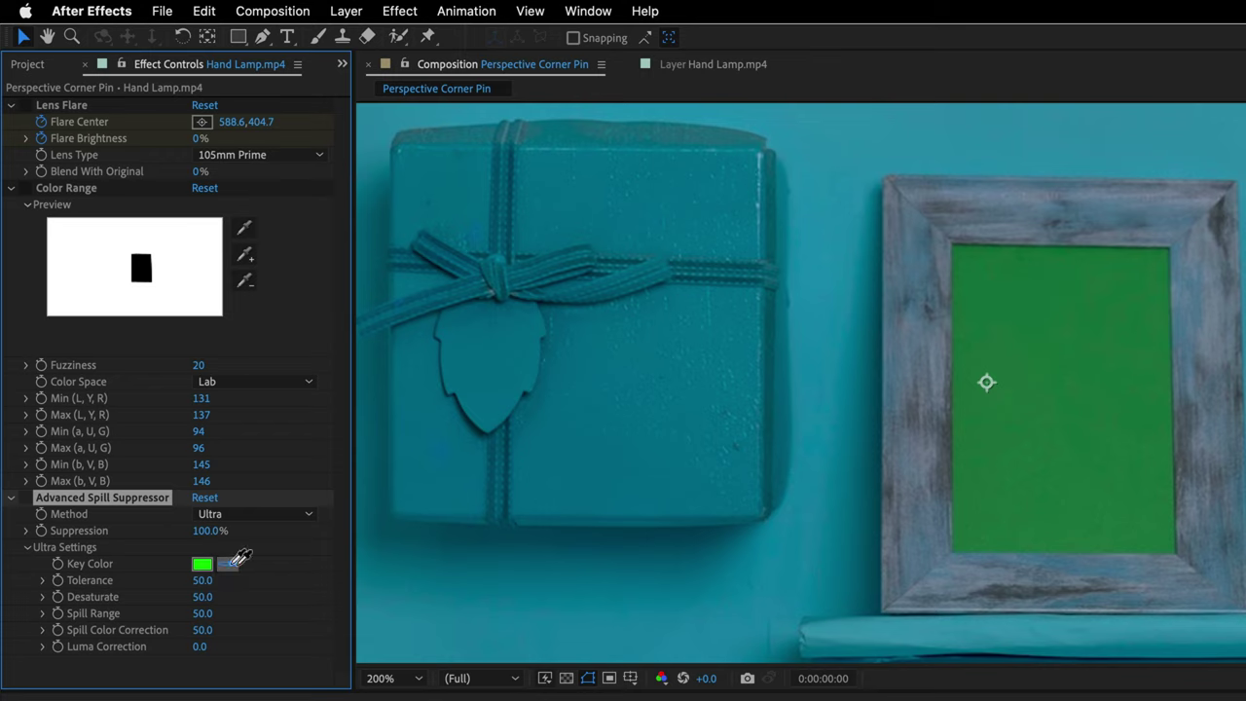
{"action": "left_click", "coordinate": [1073, 466]}
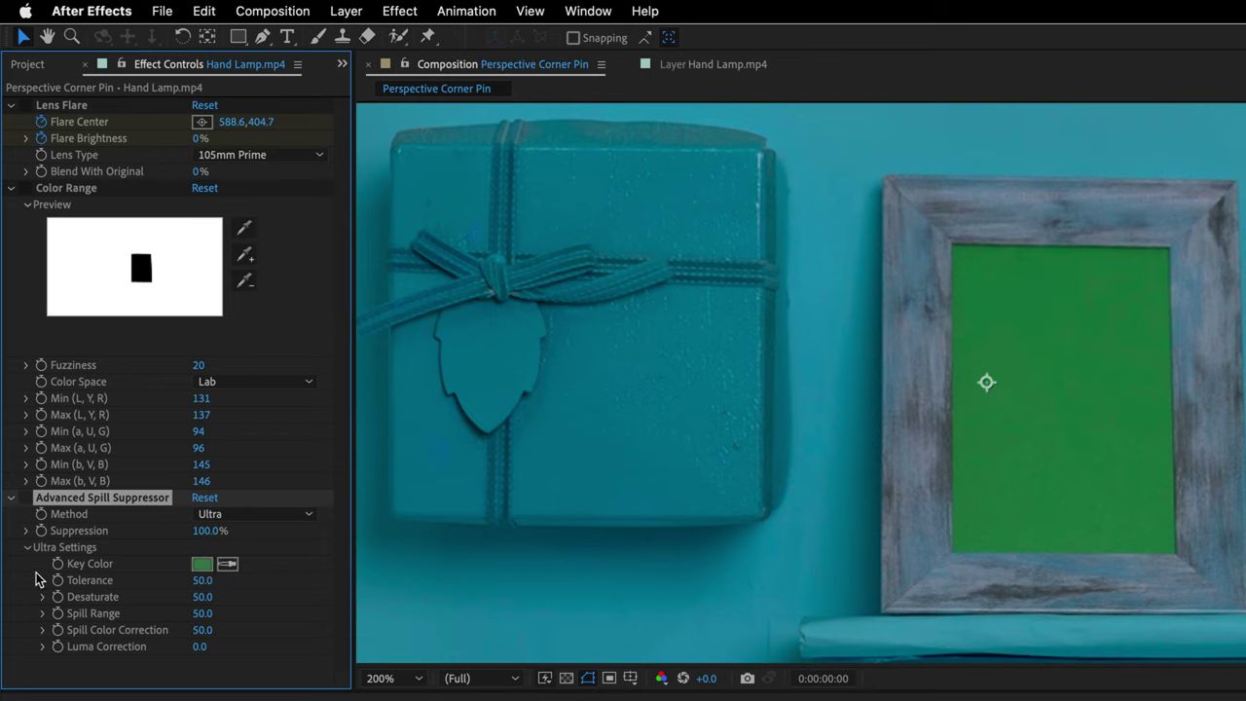
{"action": "left_click", "coordinate": [24, 188]}
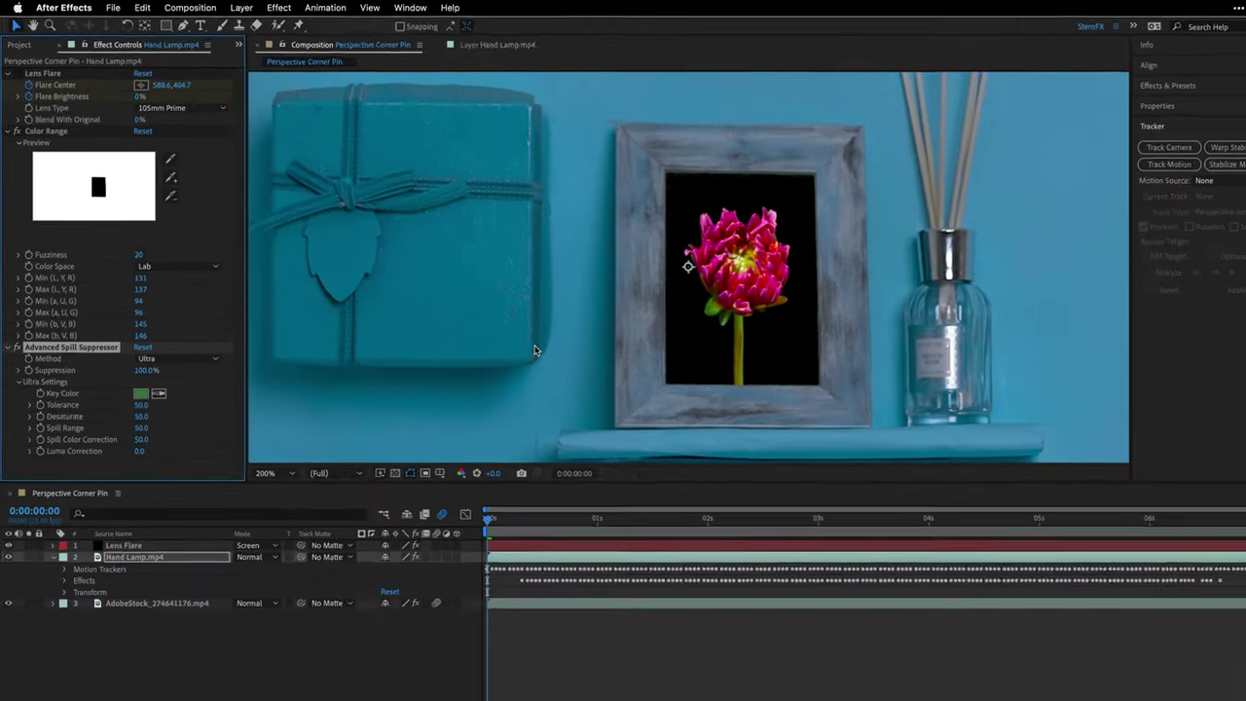
- Zoom the viewer to 100%, play the preview, and maximize the Composition panel
{"action": "key", "text": "comma"}
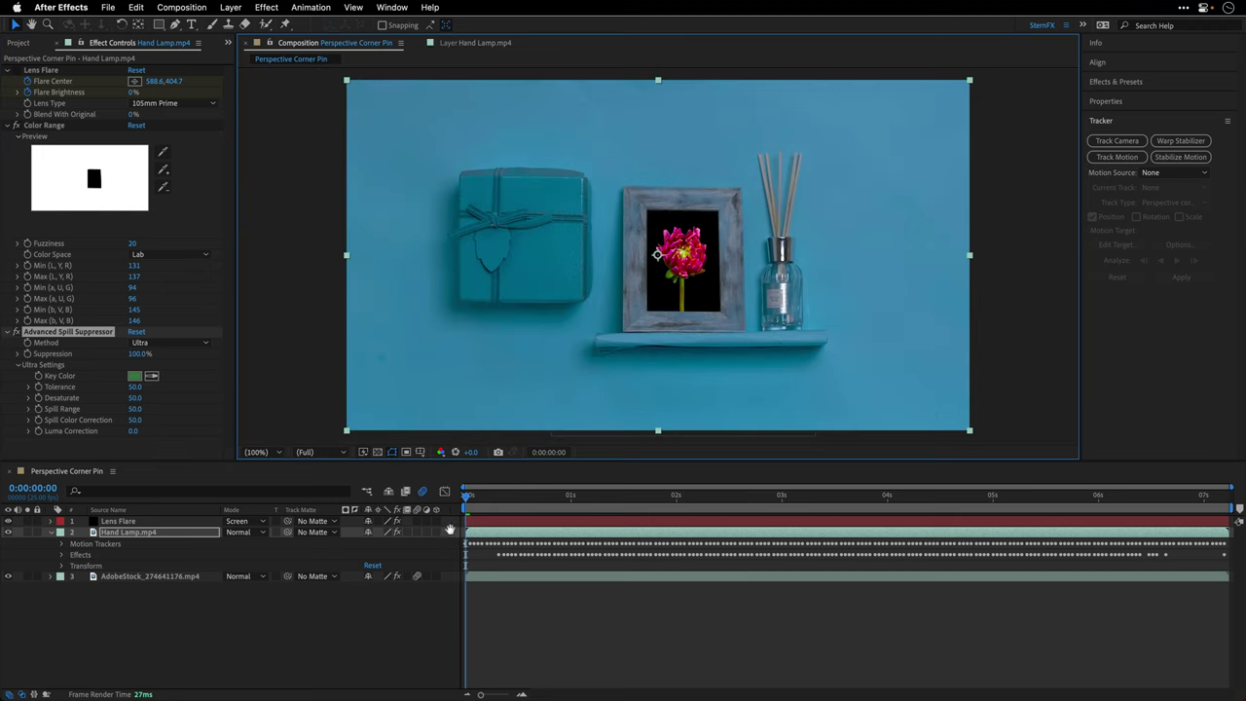
{"action": "key", "text": "space"}
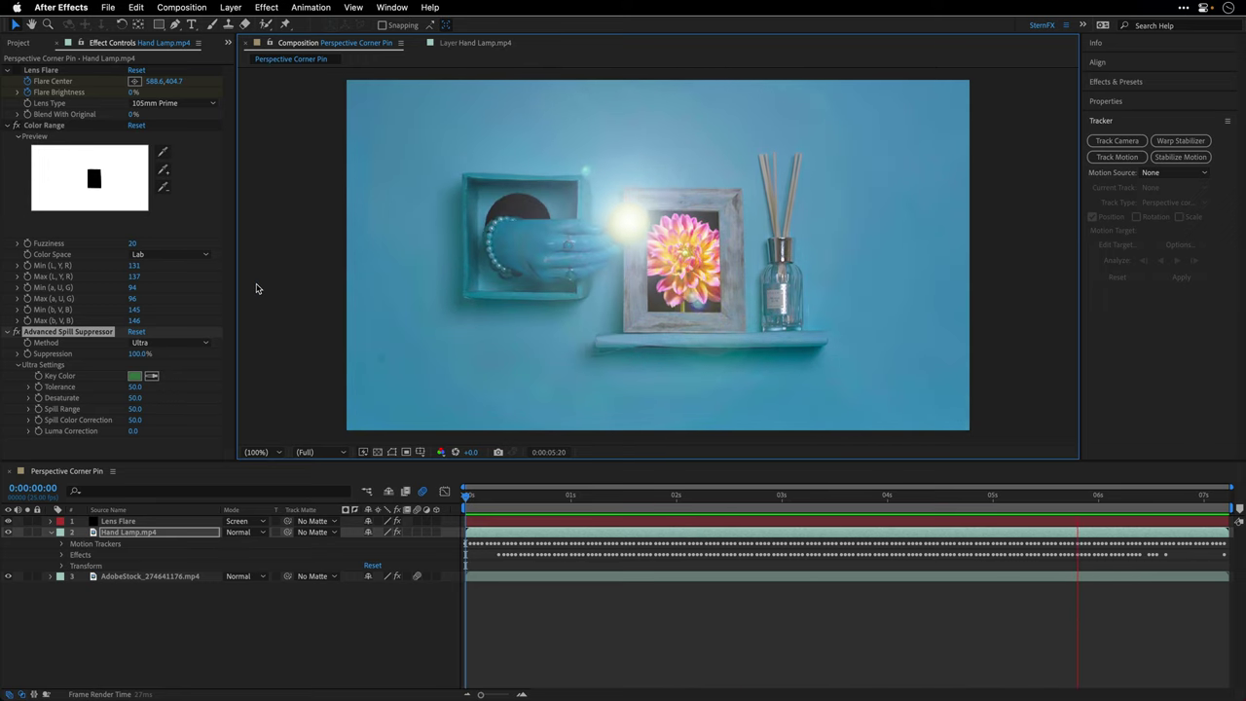
{"action": "key", "text": "grave"}
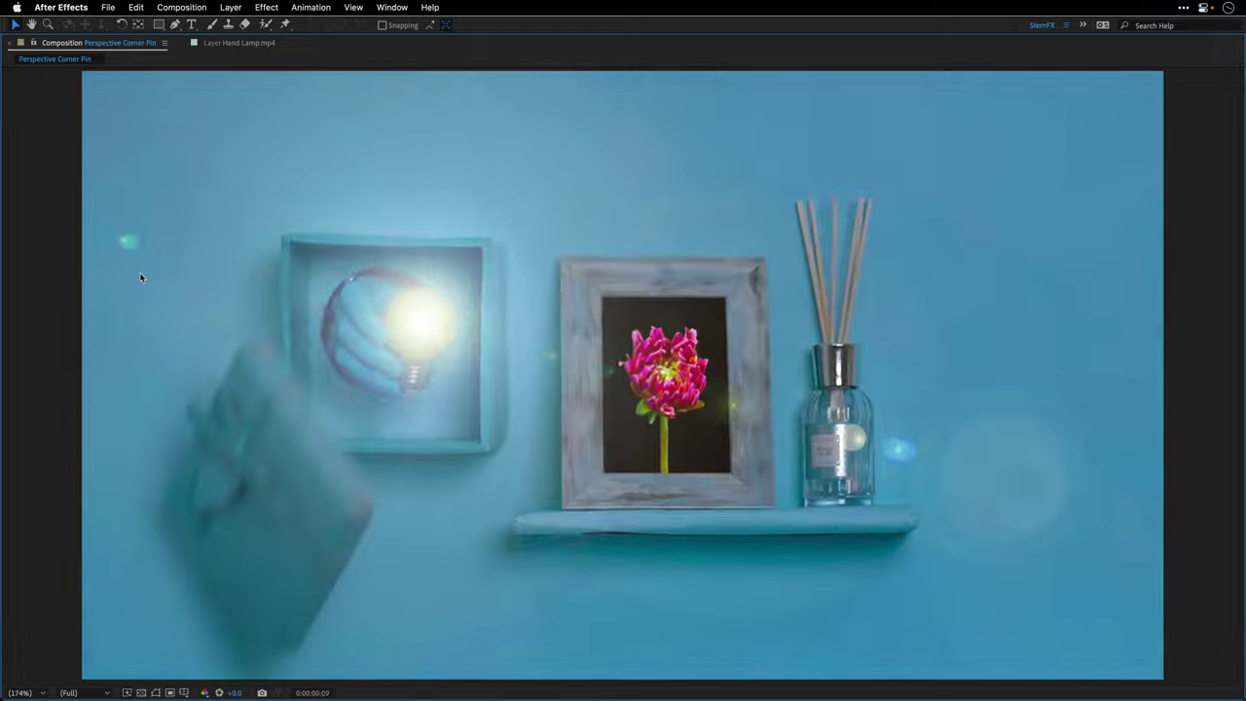